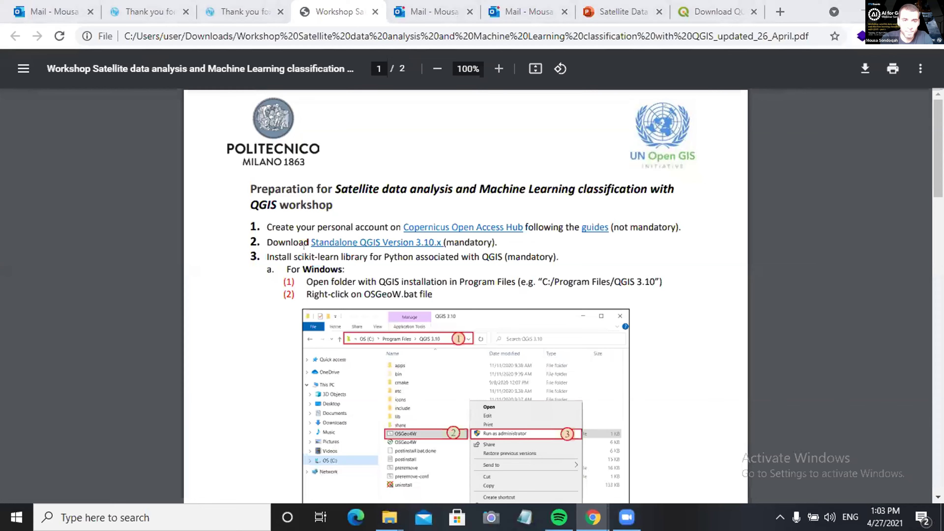
Step: Open the Standalone QGIS Version 3.10.x download link from item 2 of the workshop preparation document
drag(249, 226, 629, 228)
click(666, 248)
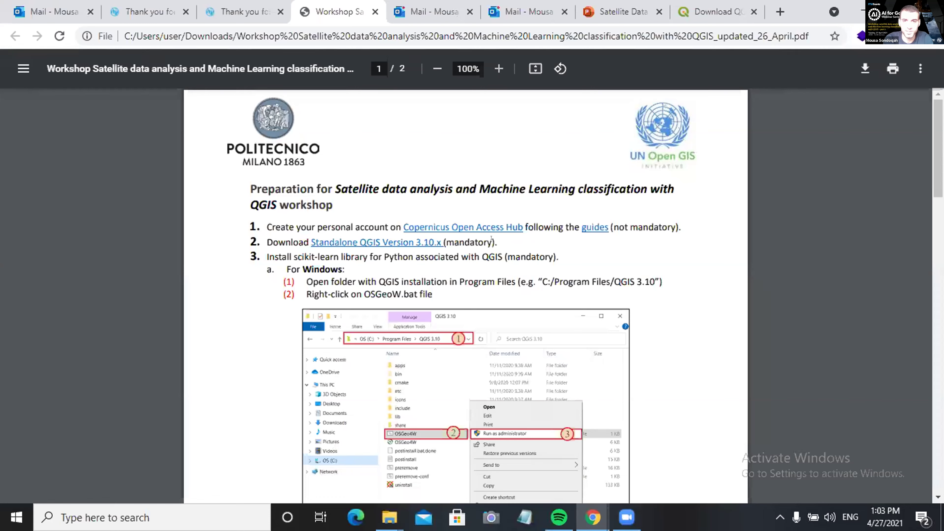
drag(257, 236, 479, 236)
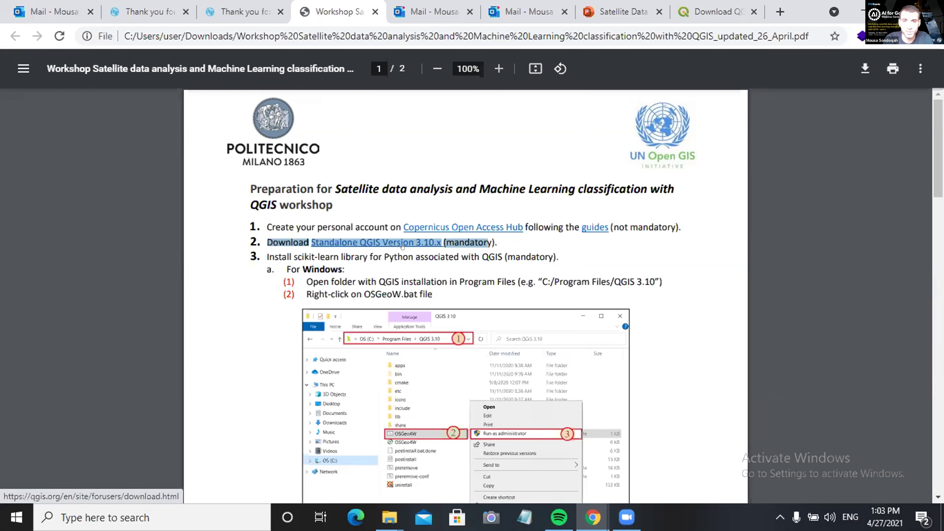
click(382, 234)
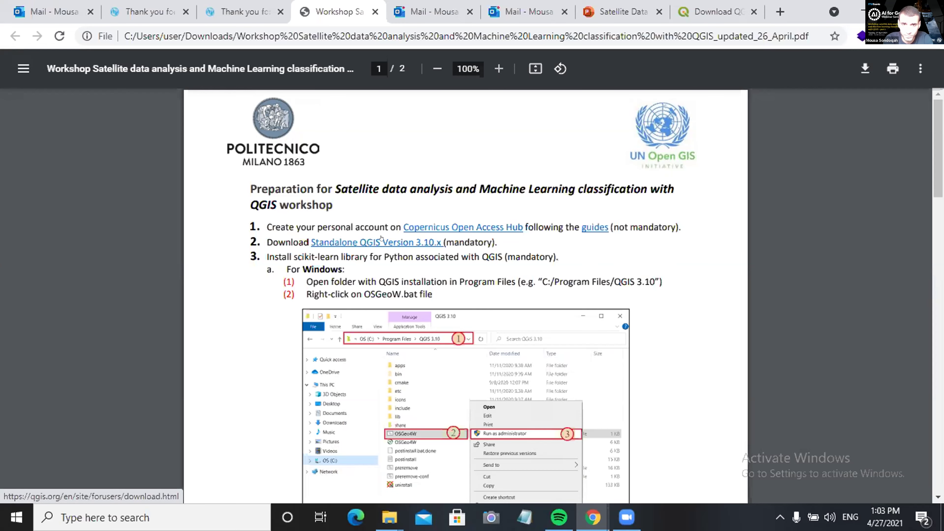
click(381, 239)
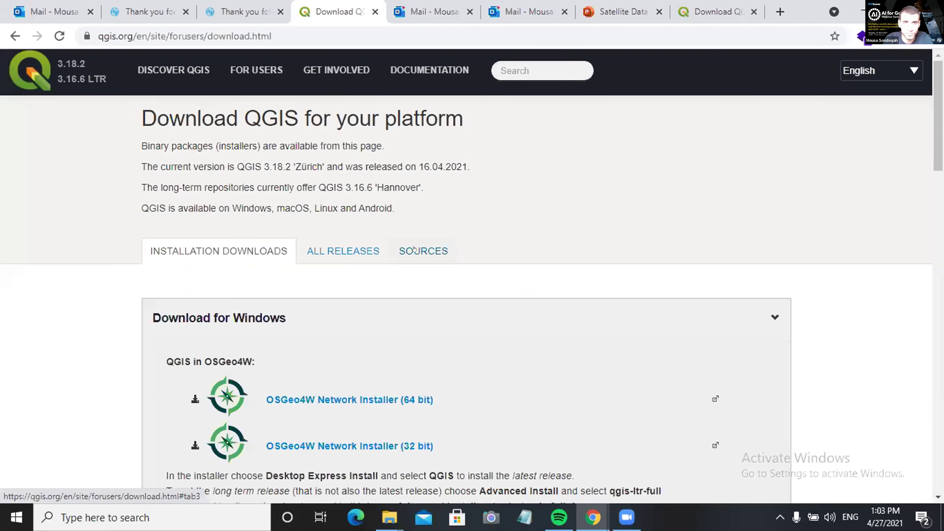
Step: Read the workshop reminder message in the Outlook inbox, and return to the QGIS download page
click(431, 11)
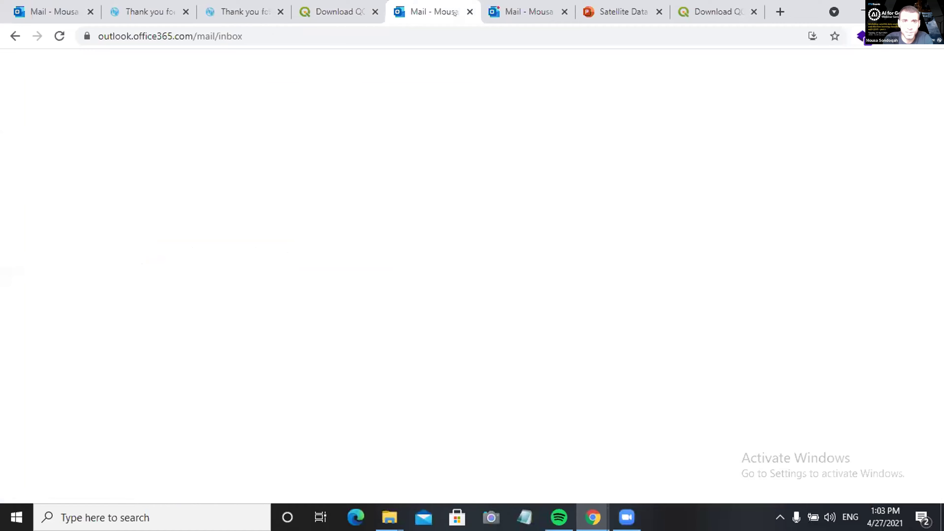
click(489, 5)
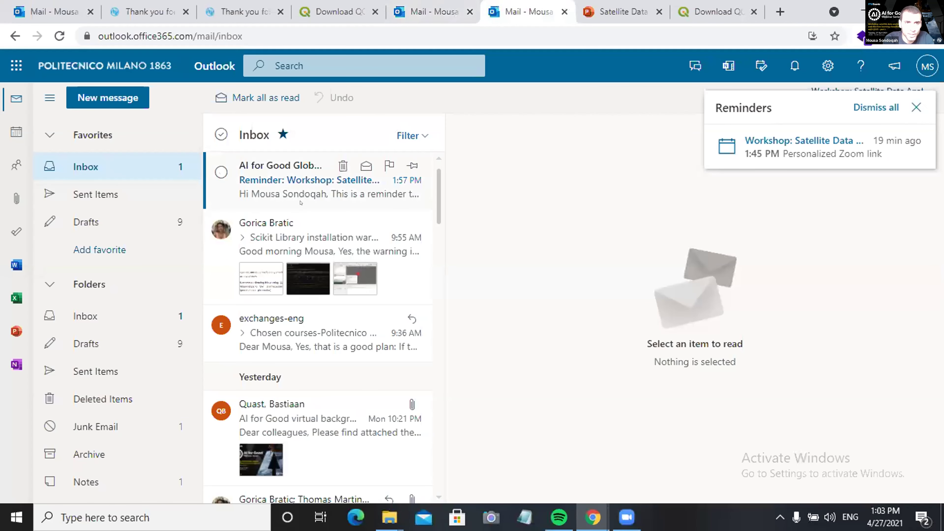
click(301, 194)
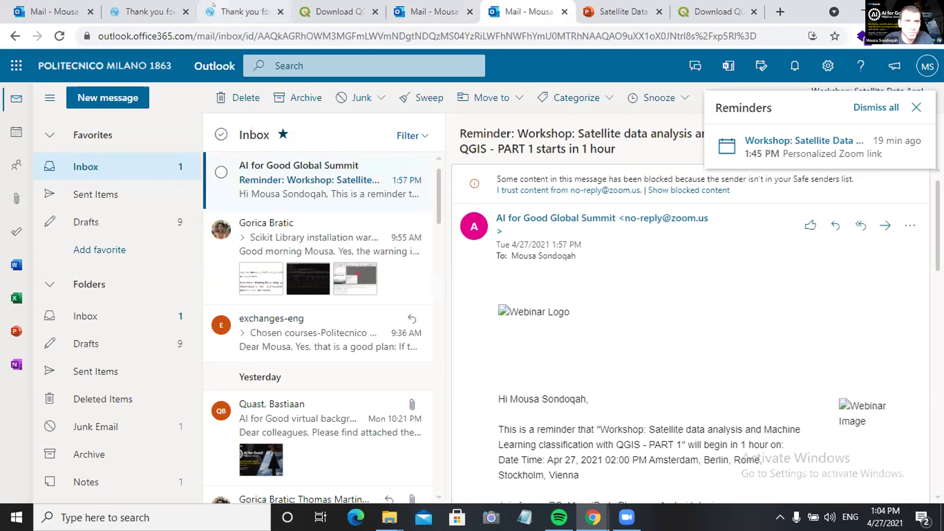
click(242, 12)
click(79, 3)
click(334, 11)
Step: Go back to the preparation document, reopen its QGIS 3.10.x link and examine the Windows installers offered for download
click(14, 36)
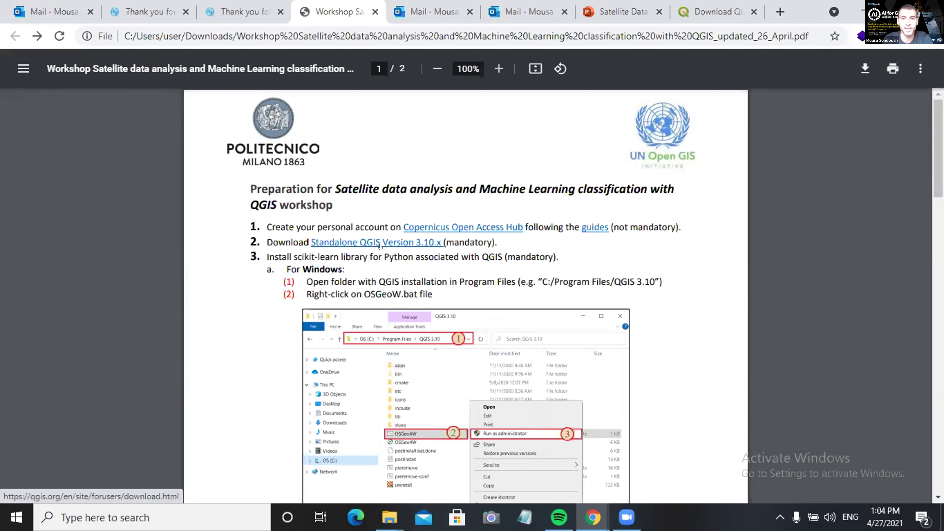
click(391, 247)
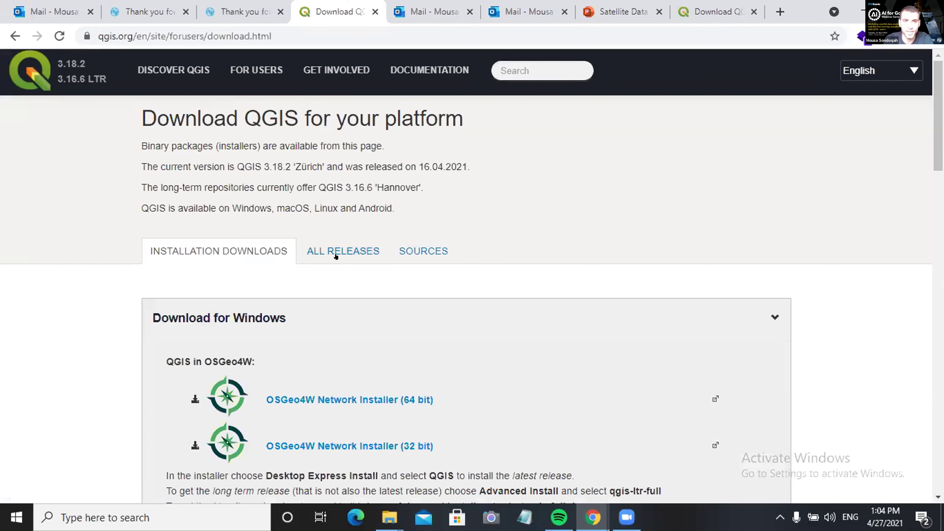
scroll(390, 326, down, 8)
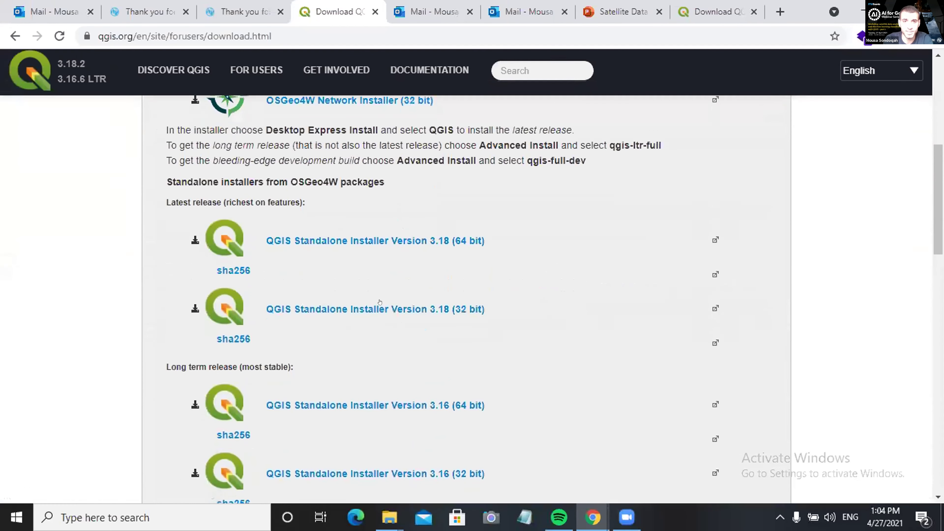
scroll(357, 279, down, 2)
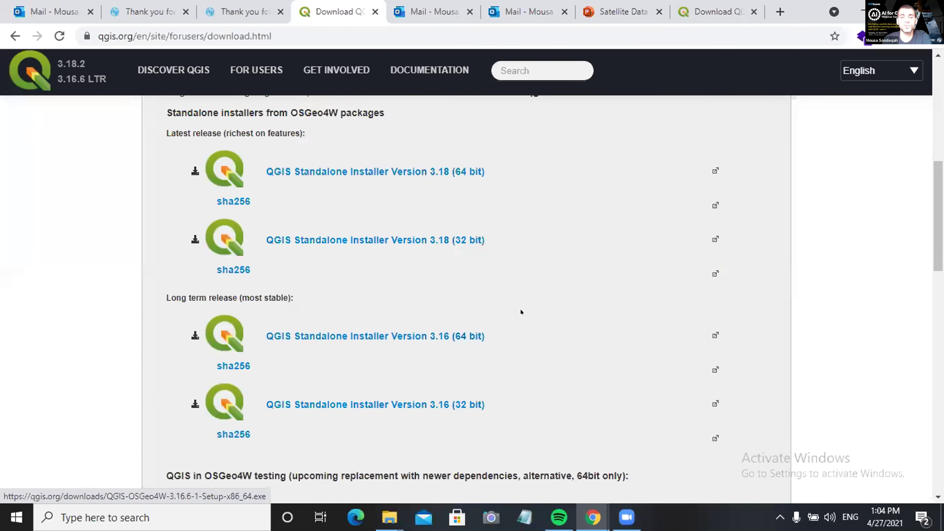
scroll(479, 270, up, 5)
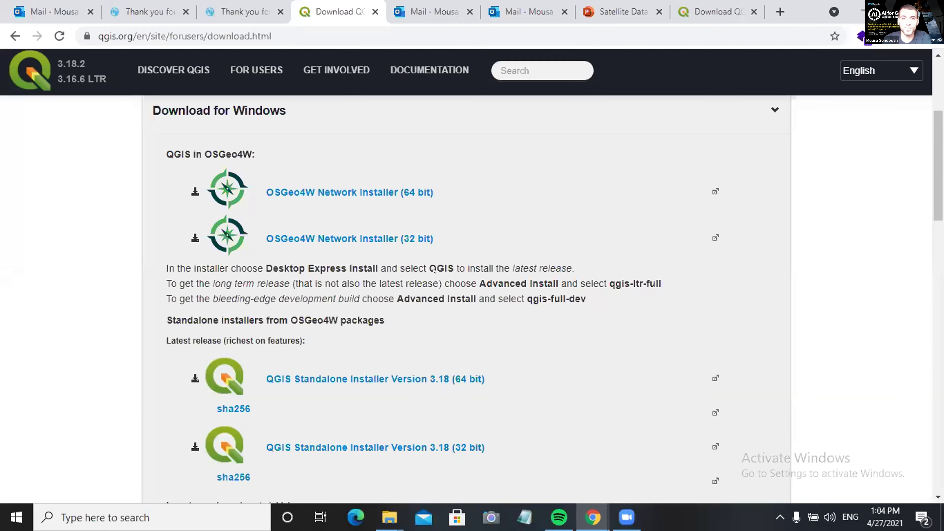
scroll(448, 260, up, 3)
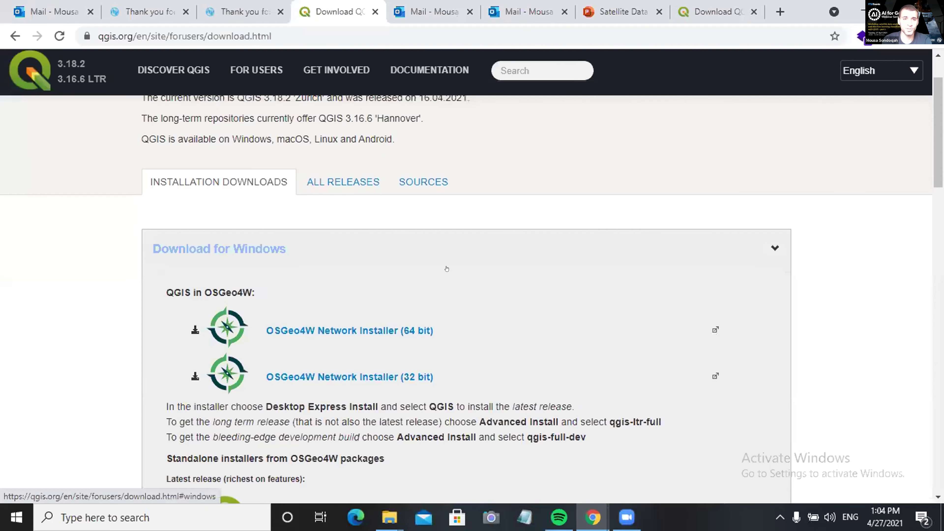
scroll(447, 268, down, 6)
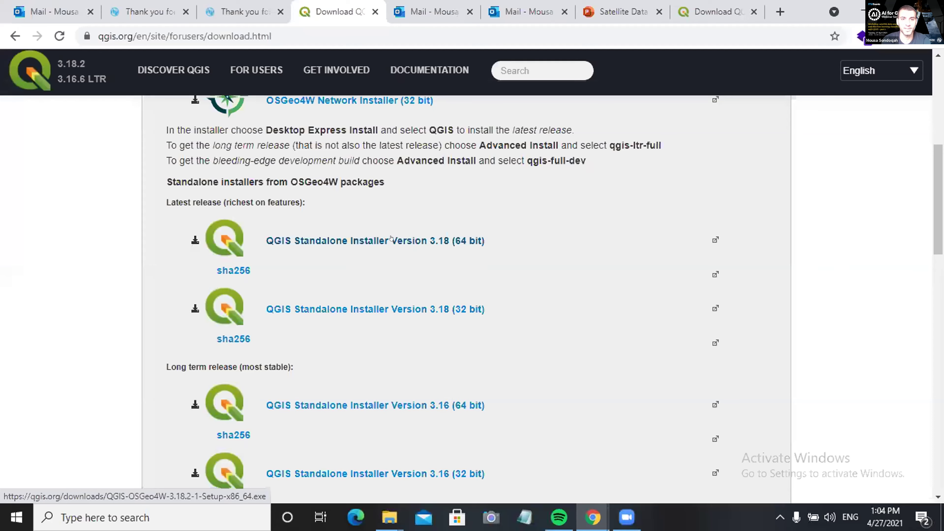
scroll(405, 248, up, 6)
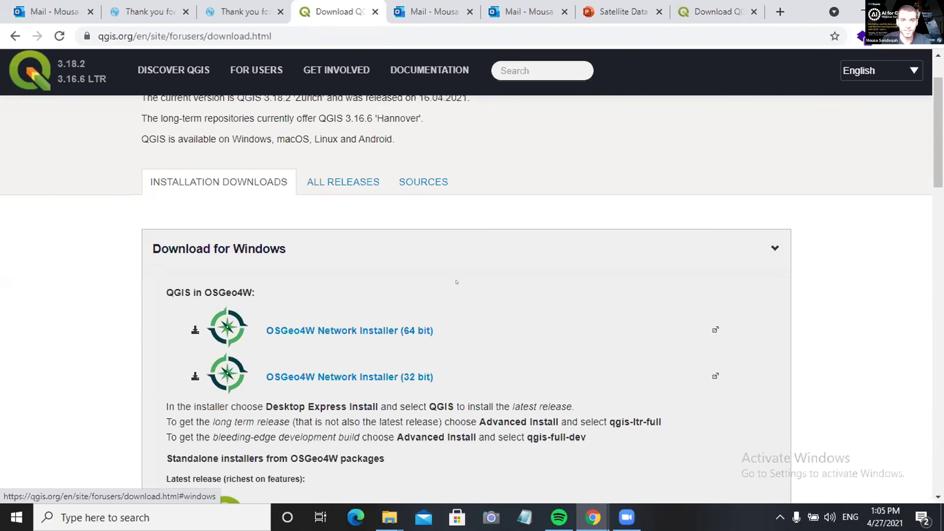
scroll(446, 286, up, 2)
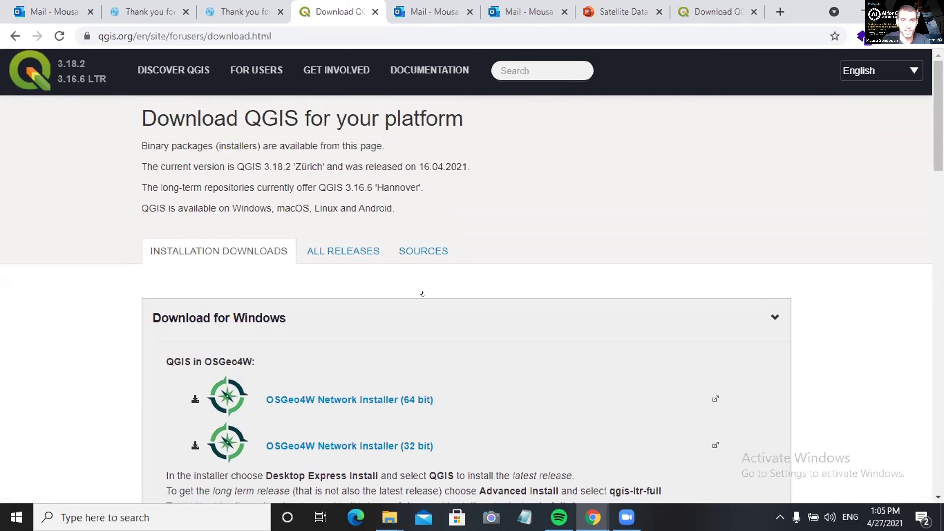
Step: Check the links for all QGIS releases, and review the Windows installation downloads again for comparison
click(345, 248)
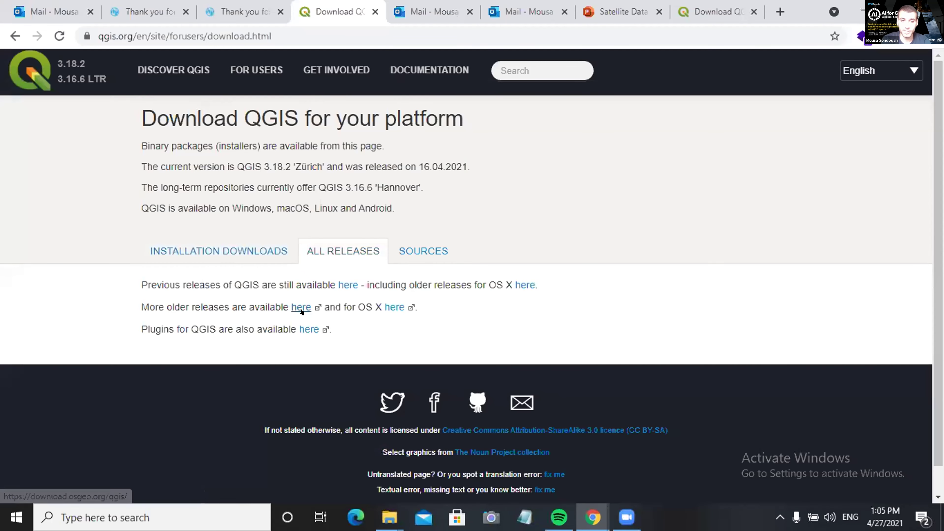
scroll(301, 303, down, 1)
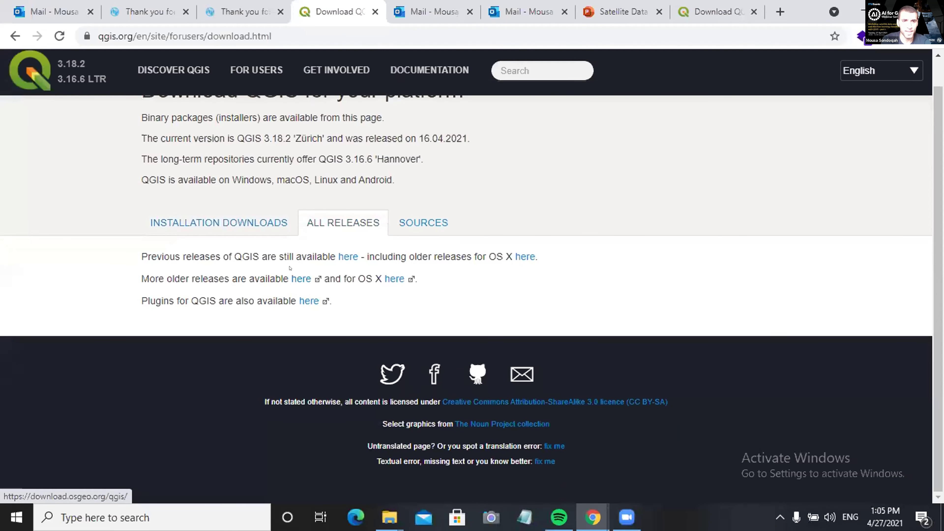
click(177, 223)
scroll(345, 248, down, 14)
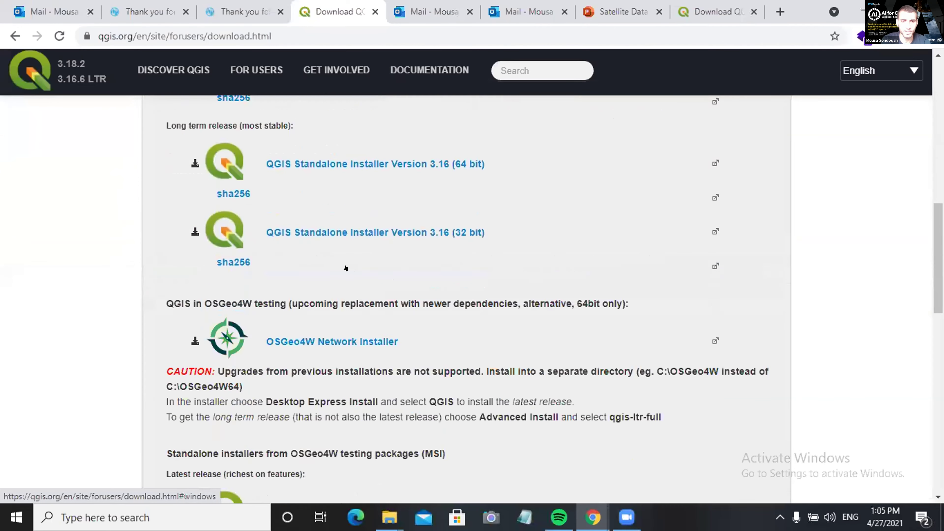
scroll(346, 268, up, 7)
scroll(346, 268, up, 10)
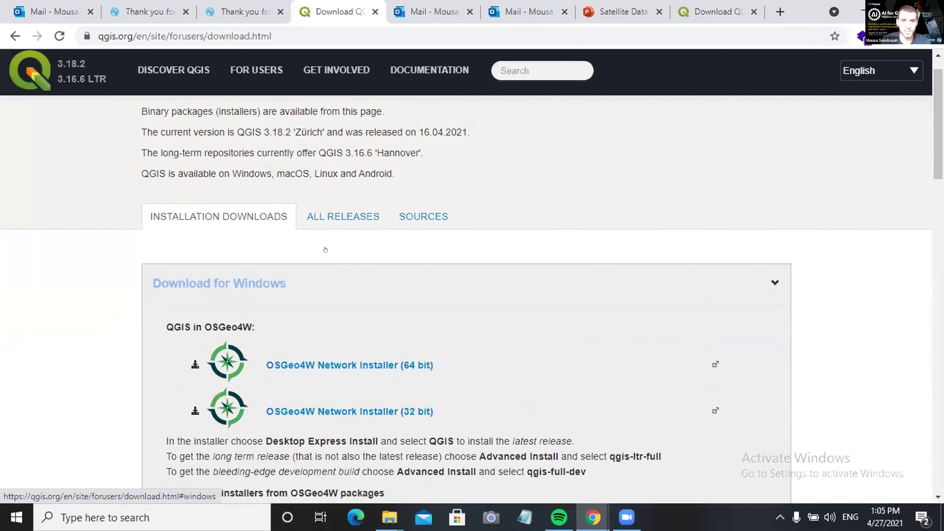
Step: Open the archive of older QGIS releases from the all-releases page and enter its windows folder
click(332, 250)
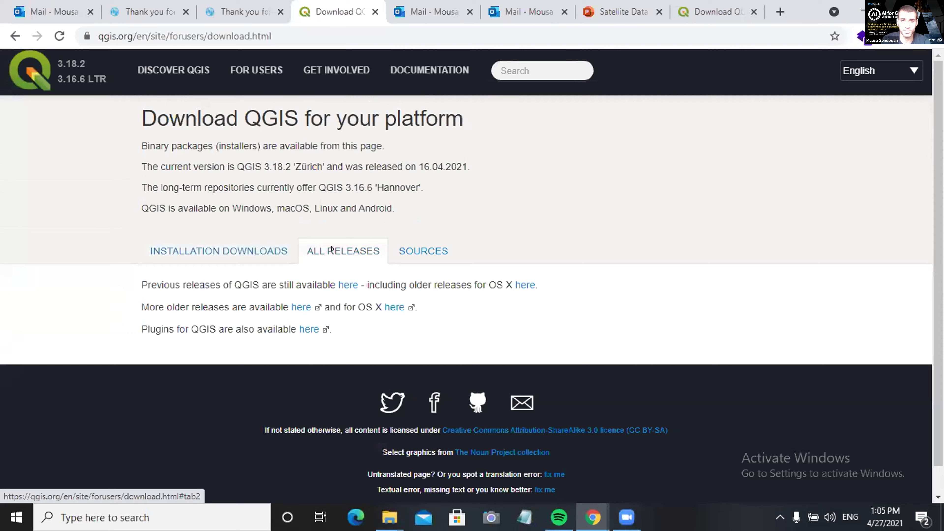
scroll(316, 264, down, 1)
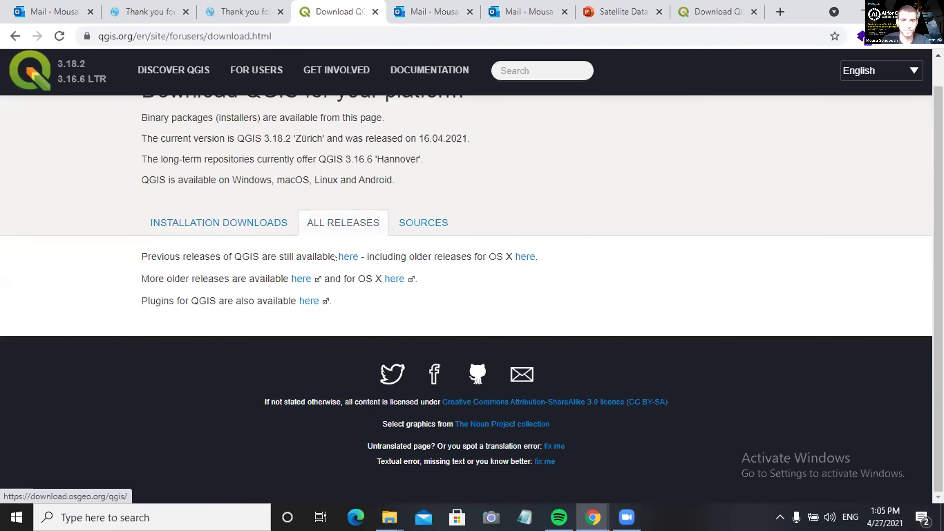
click(301, 279)
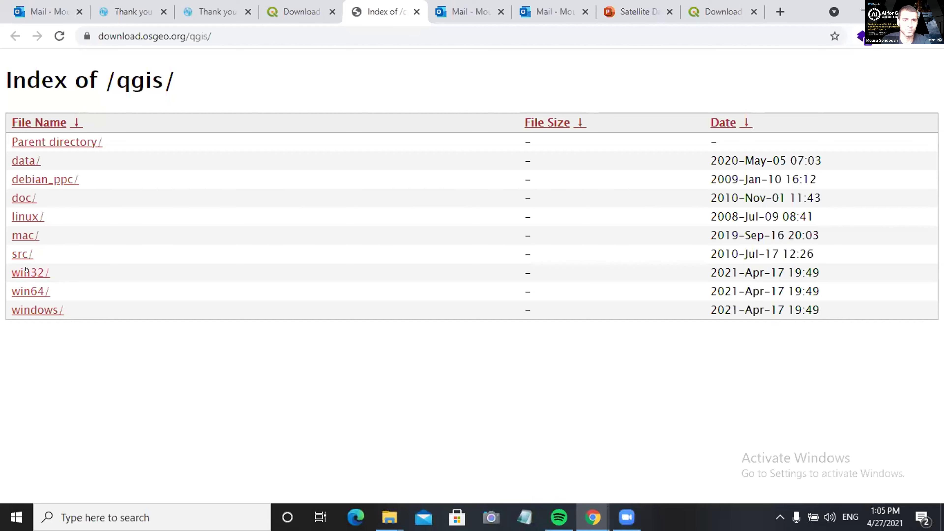
click(35, 303)
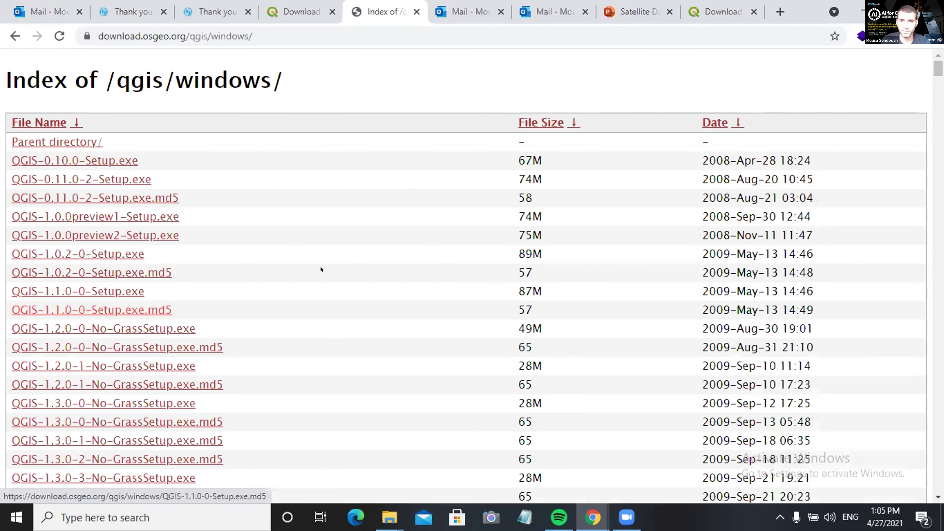
Step: Examine the QGIS 3.10 setup files in the Windows archive listing, comparing the versions and their x86 and x86_64 installers
drag(932, 68, 931, 235)
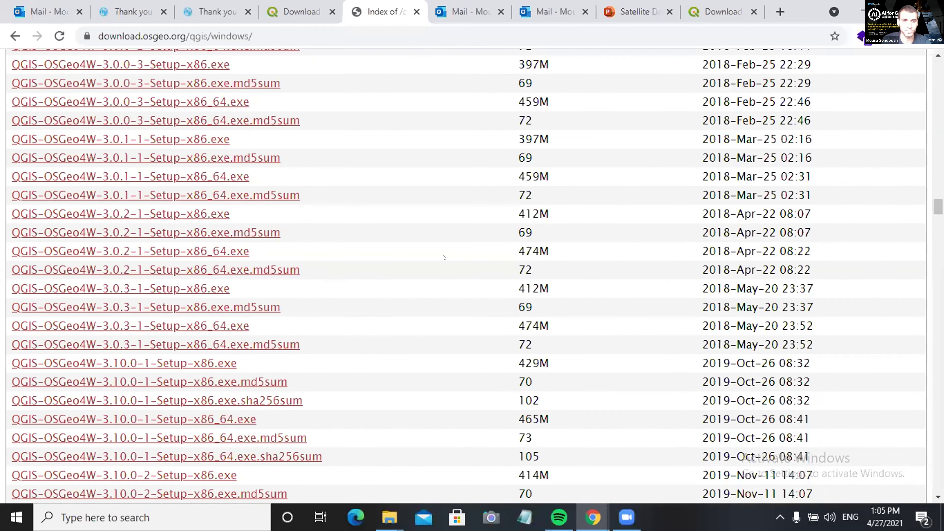
scroll(444, 257, down, 5)
scroll(225, 147, up, 2)
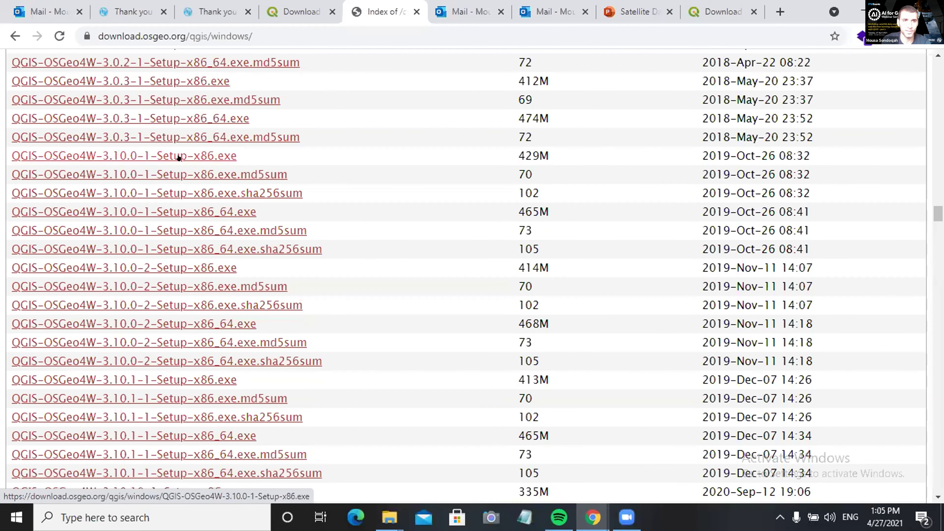
scroll(179, 158, down, 2)
scroll(179, 92, down, 6)
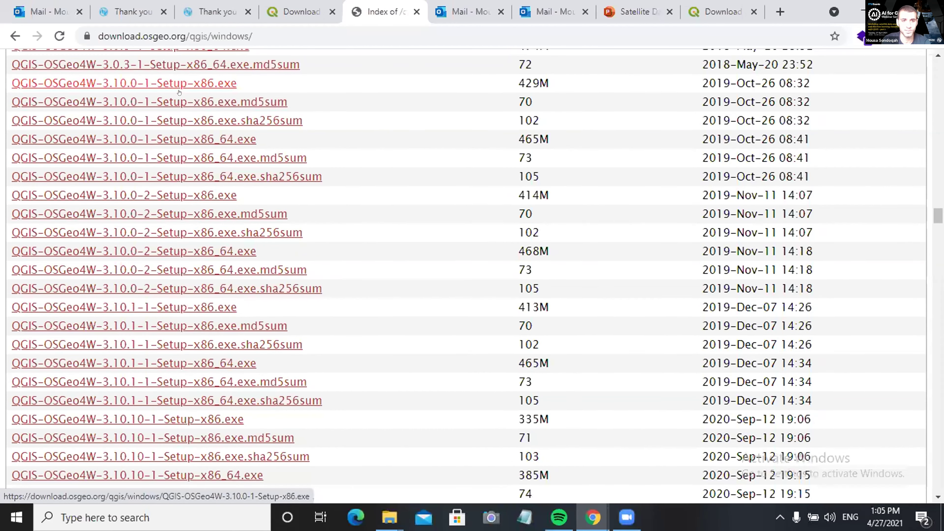
scroll(179, 93, down, 5)
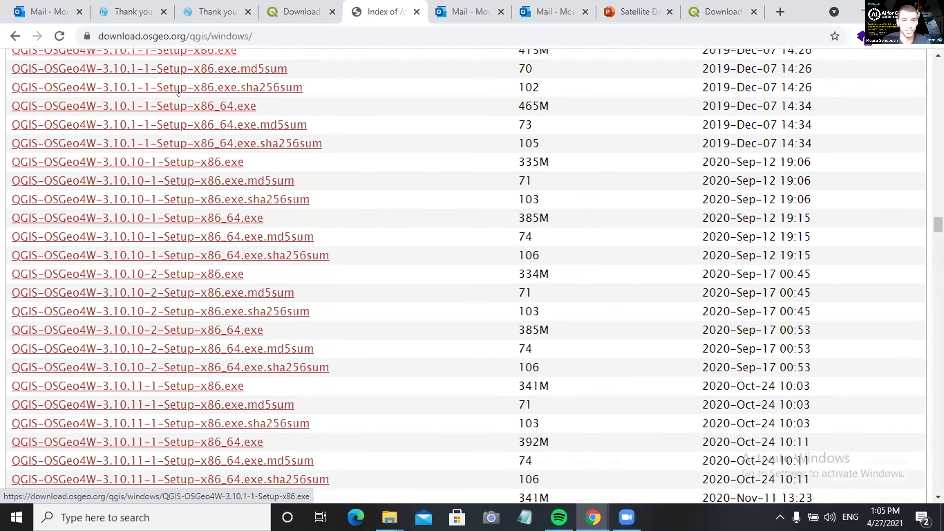
scroll(179, 93, down, 12)
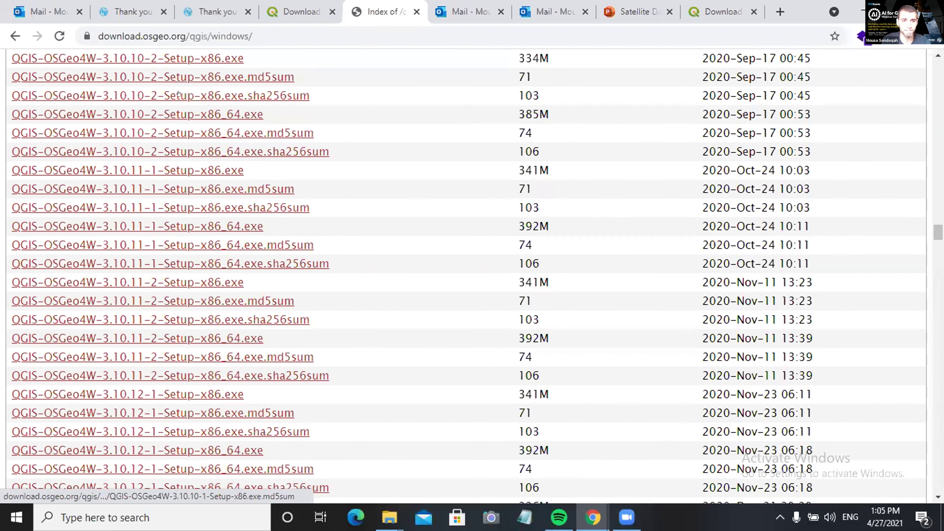
scroll(178, 93, down, 4)
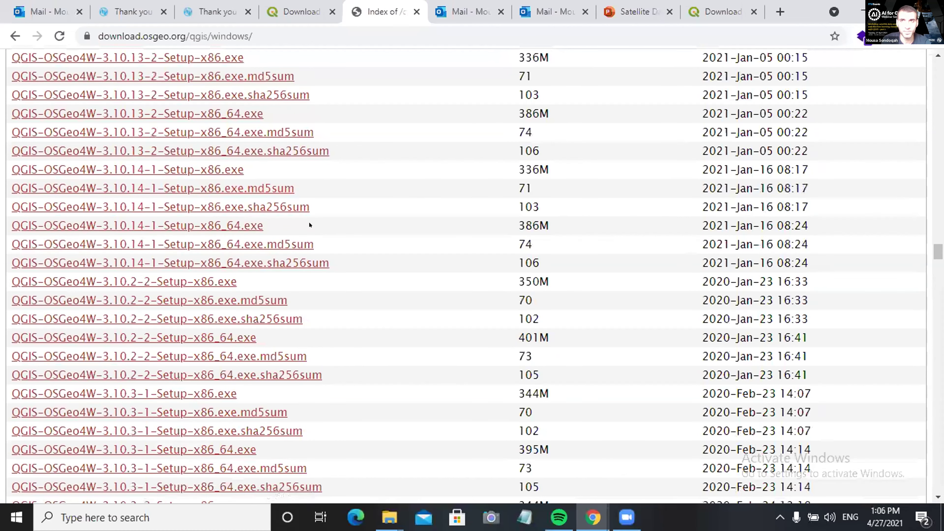
scroll(225, 275, down, 2)
scroll(225, 315, up, 4)
scroll(225, 314, up, 2)
scroll(244, 291, down, 4)
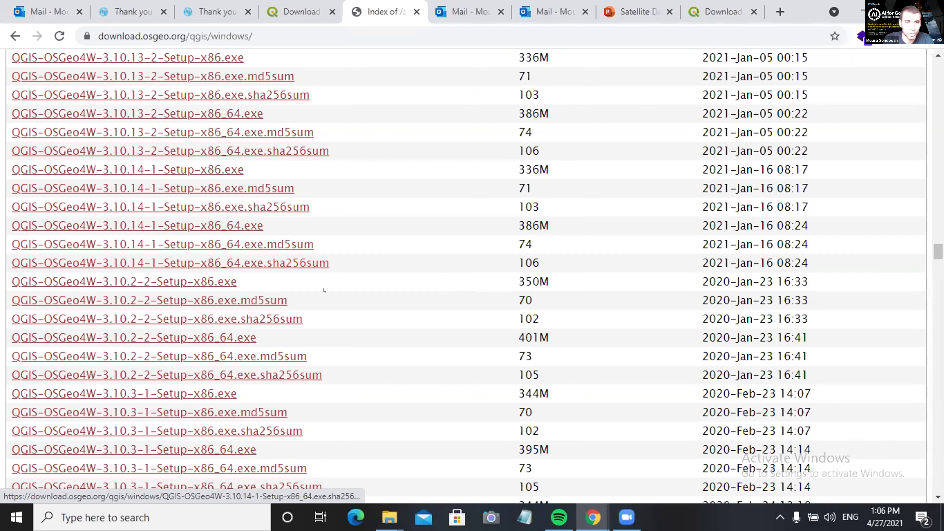
scroll(332, 246, up, 3)
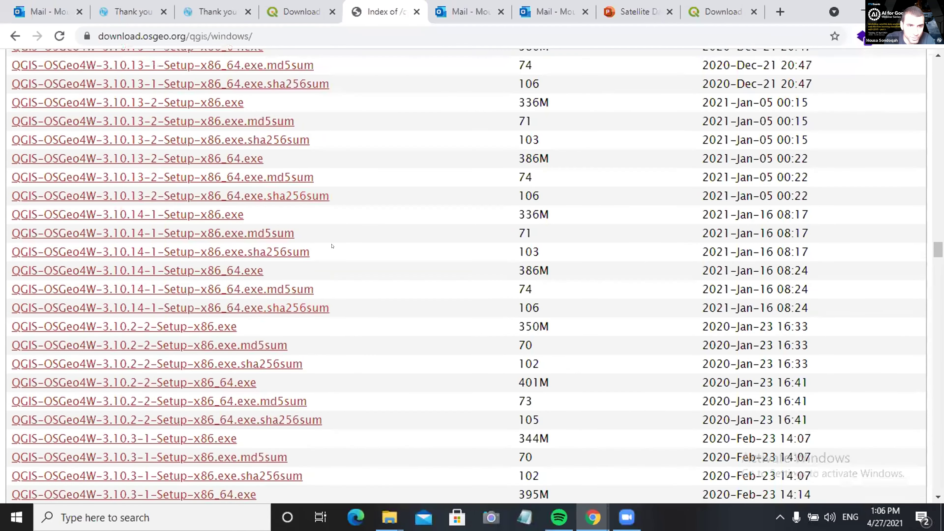
scroll(487, 309, up, 3)
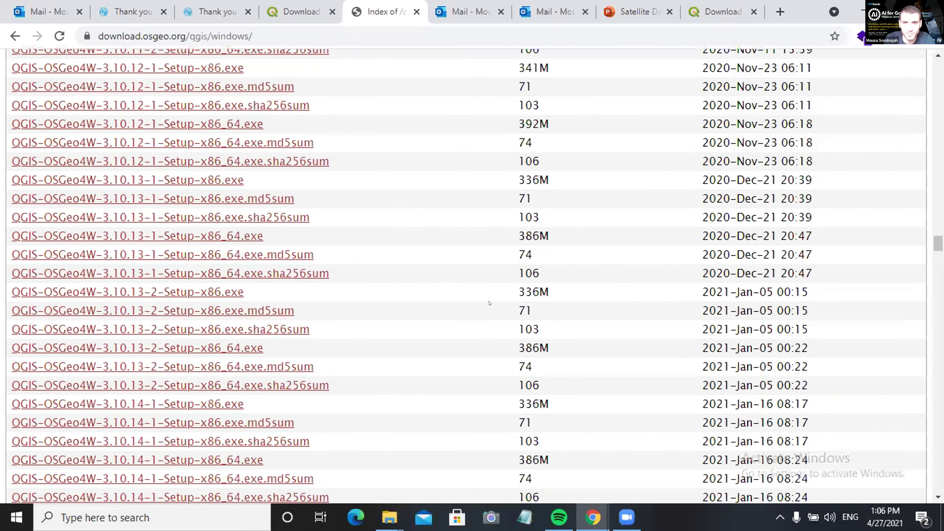
scroll(465, 292, up, 15)
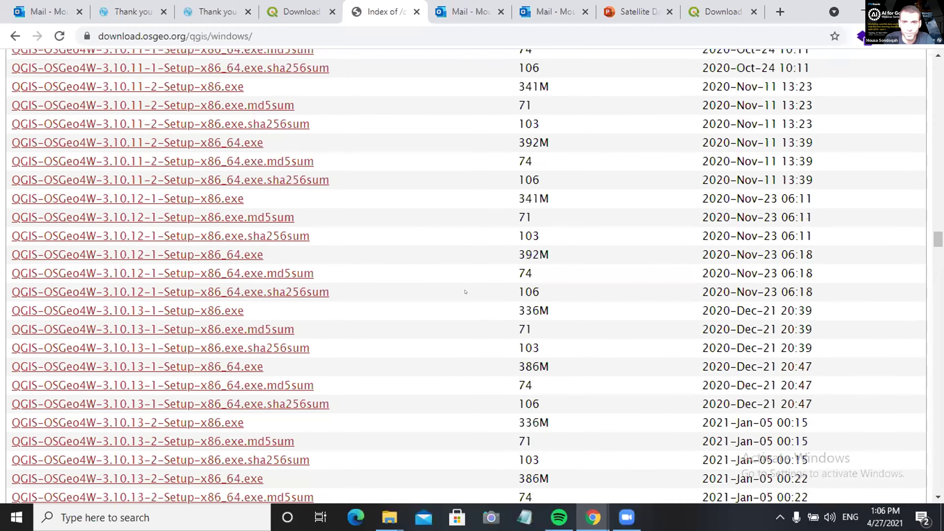
scroll(465, 292, up, 3)
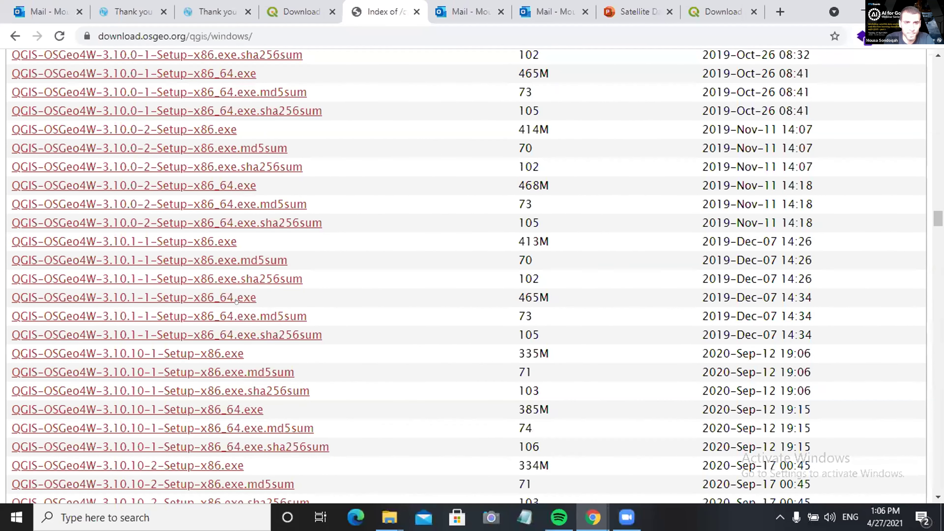
Step: Try downloading QGIS-OSGeo4W-3.10.1-1-Setup-x86_64.exe from the Windows archive listing, and cancel the transfer
click(236, 299)
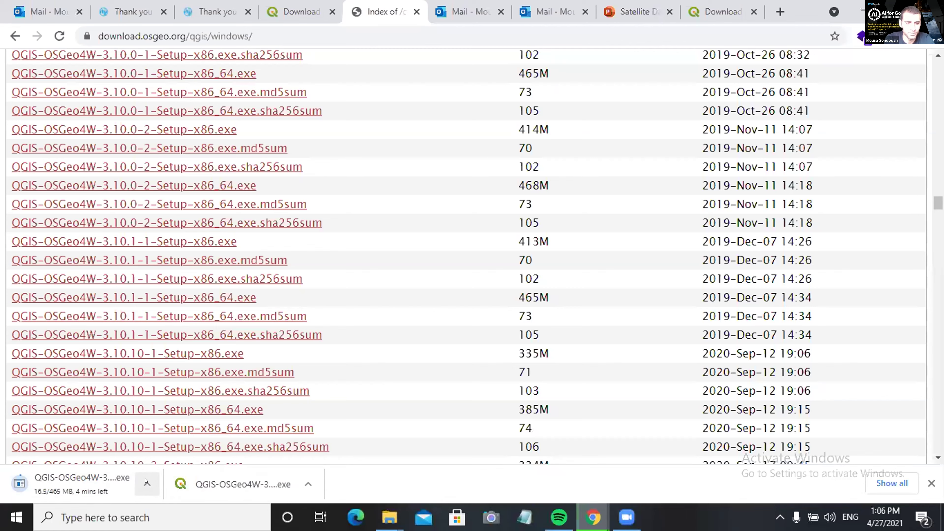
click(147, 483)
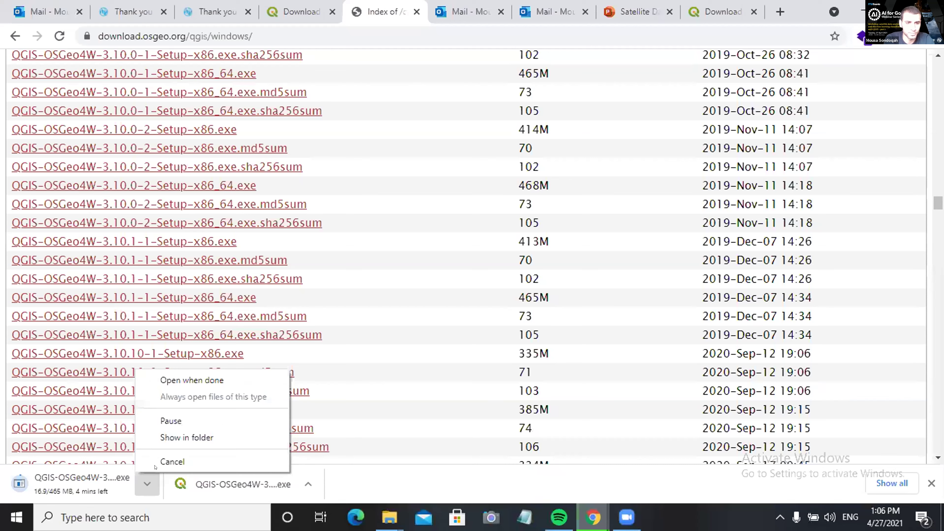
click(172, 462)
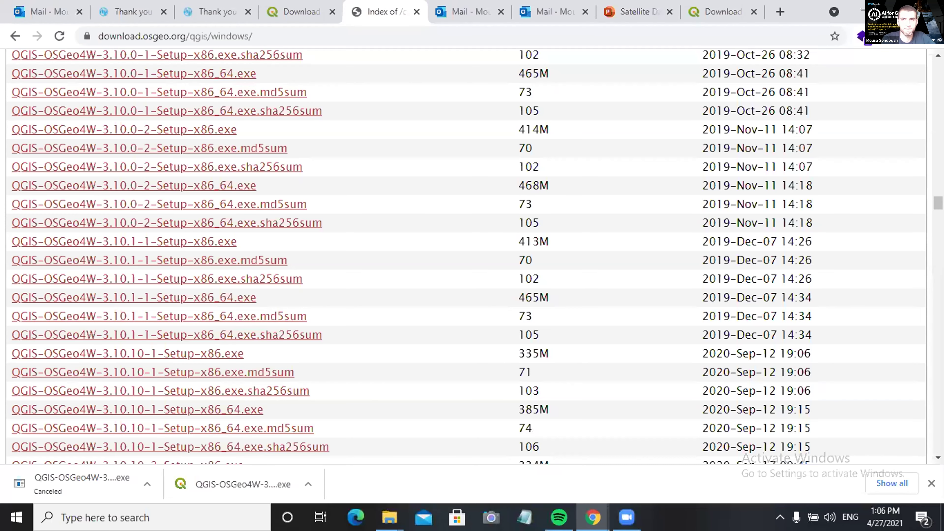
Step: Return to the workshop preparation document and examine its installation steps and the FAQ on finding QGIS version 3.10
key(super+d)
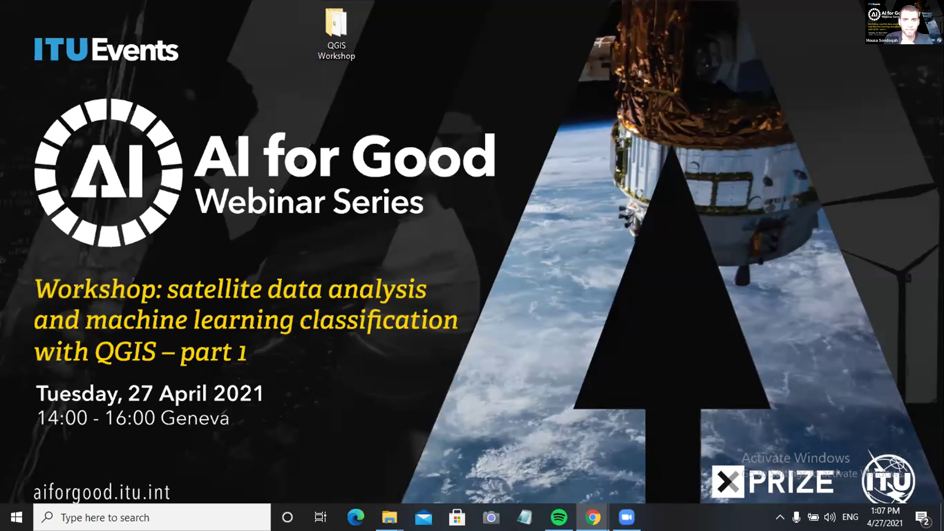
key(alt+Tab)
scroll(337, 201, down, 10)
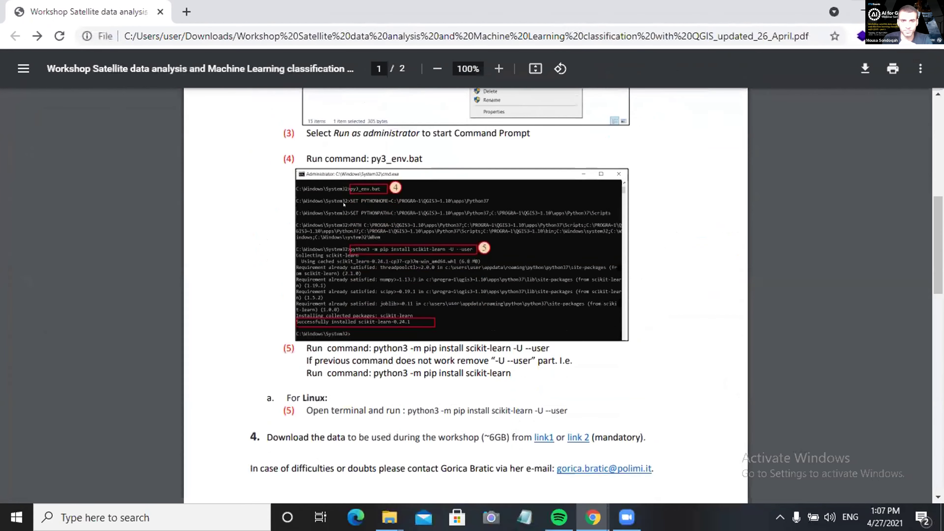
scroll(342, 203, up, 7)
scroll(343, 204, up, 4)
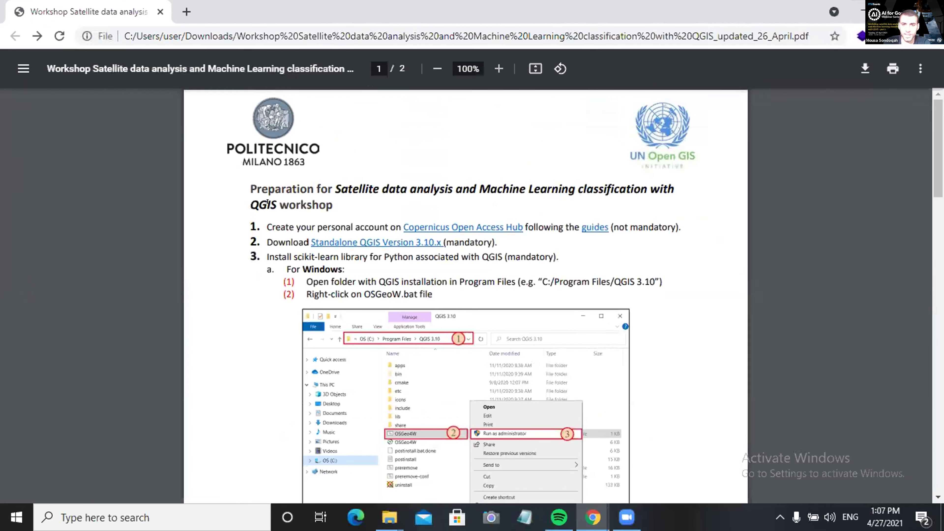
scroll(314, 170, down, 8)
scroll(334, 174, up, 6)
drag(498, 174, 286, 173)
scroll(146, 203, down, 20)
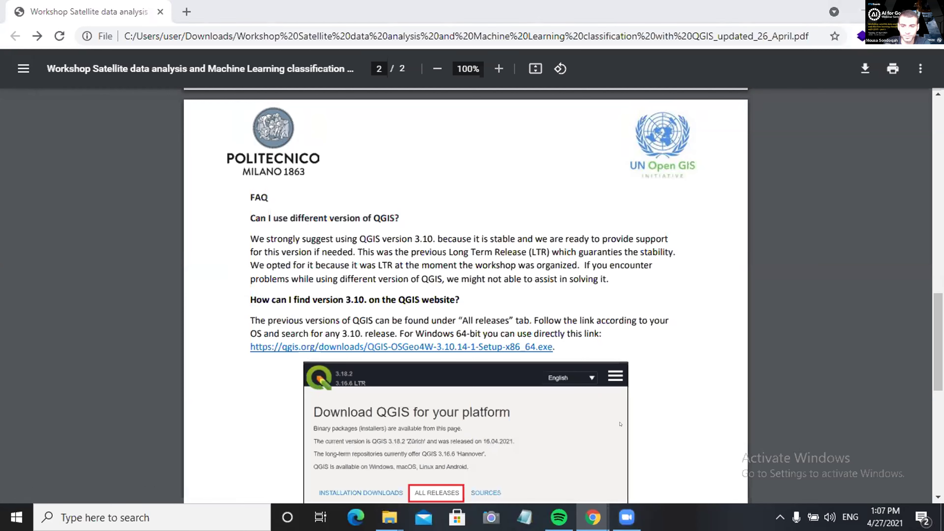
Step: Try the FAQ's direct link to QGIS-OSGeo4W-3.10.14-1-Setup-x86_64.exe, and cancel the download
click(503, 347)
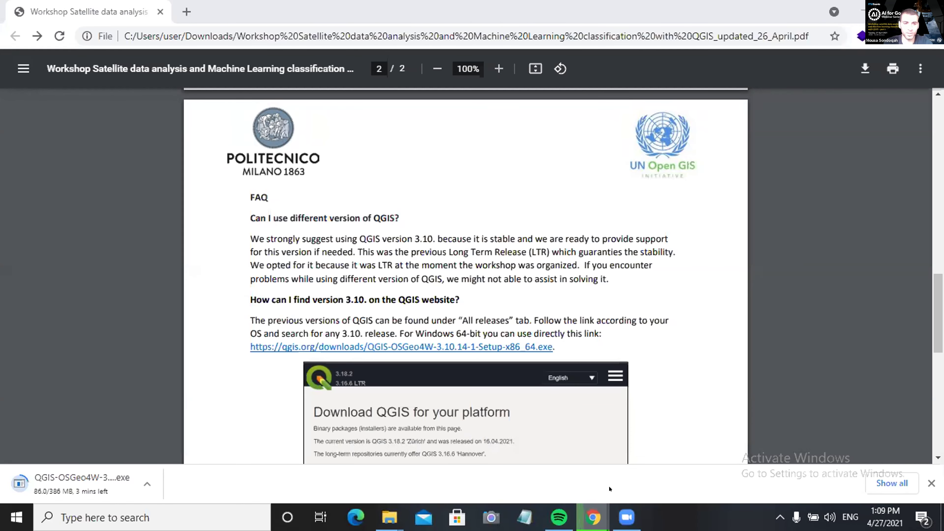
click(147, 484)
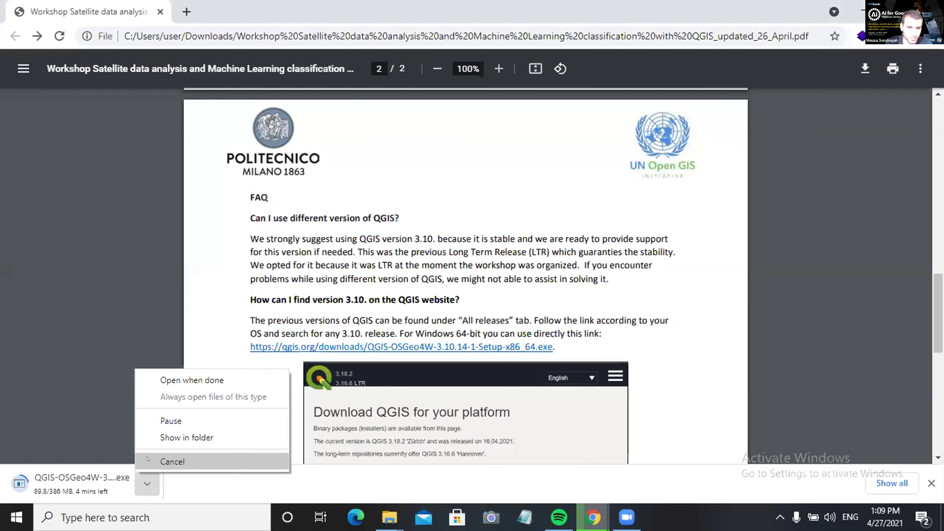
click(148, 461)
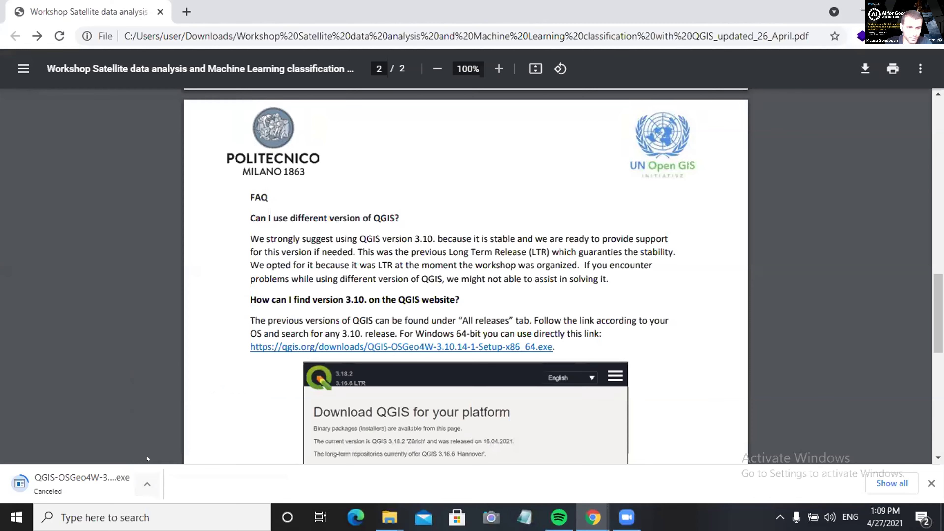
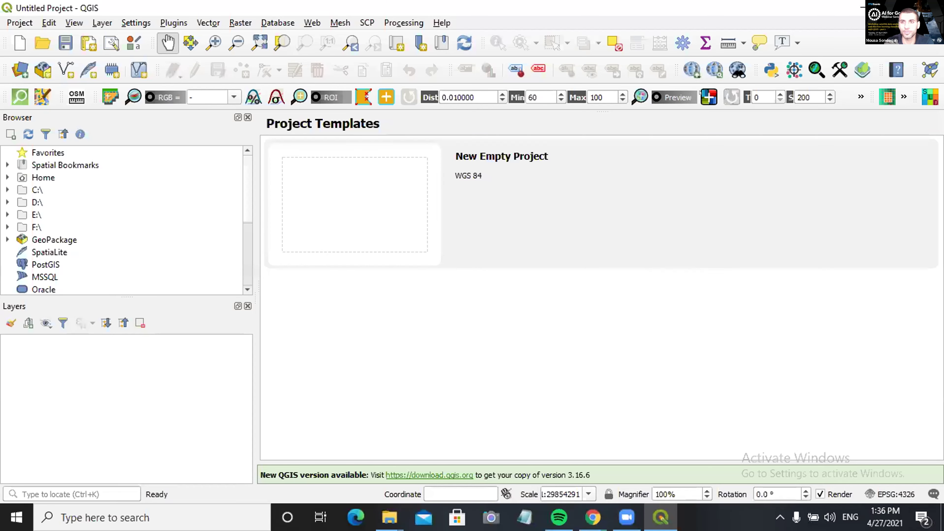
Step: Review the preparation document's section on checking the scikit-learn installation, and open the Python Console in QGIS
click(593, 517)
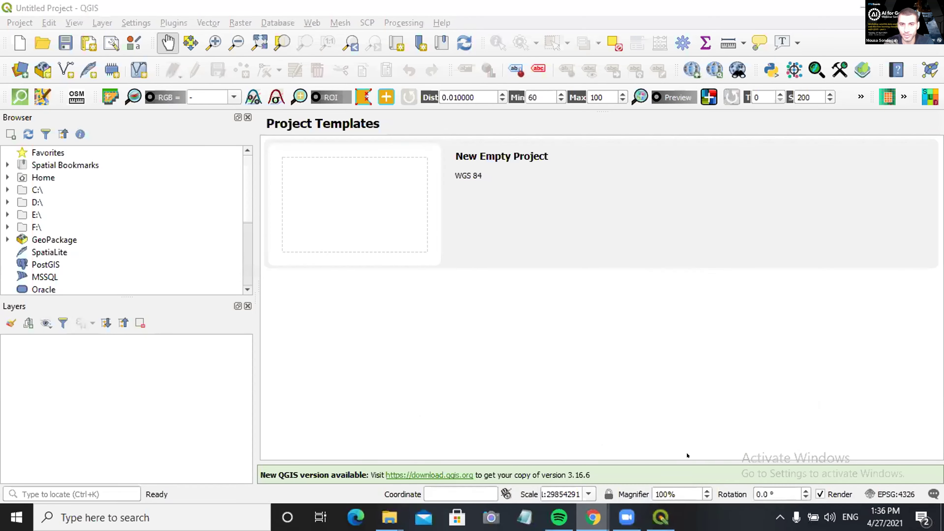
scroll(523, 291, up, 5)
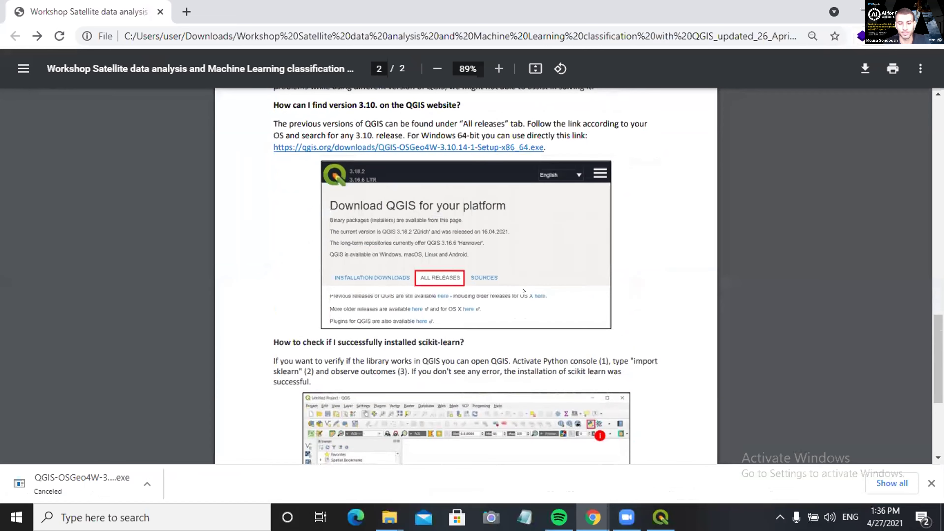
ctrl+scroll(524, 291, up, 3)
scroll(532, 290, up, 5)
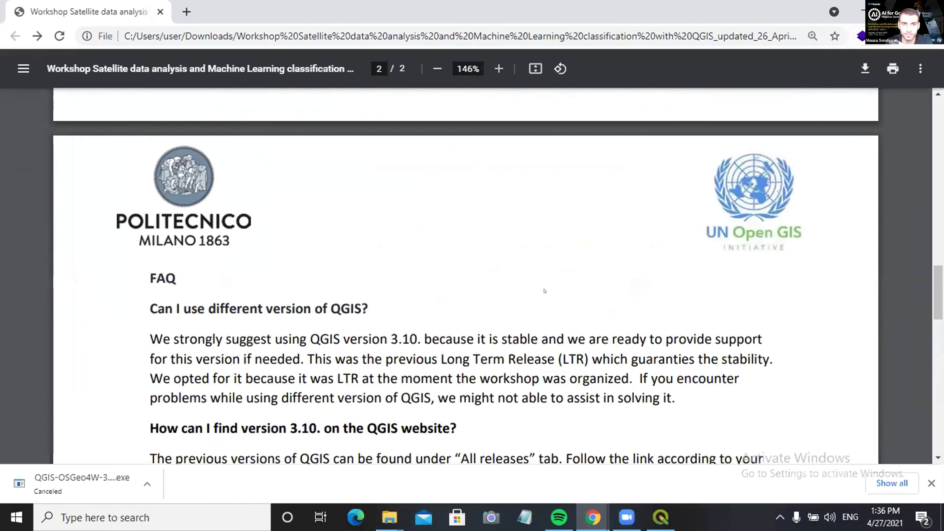
scroll(544, 291, down, 15)
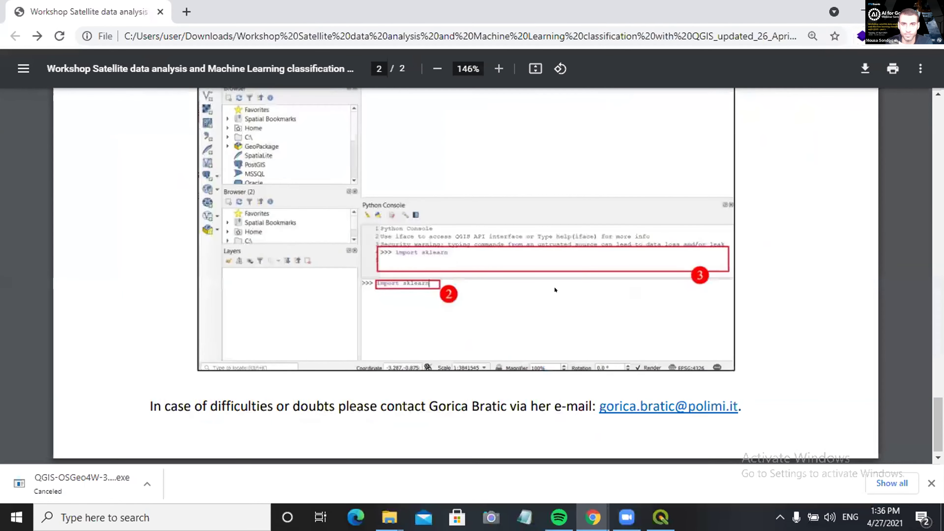
scroll(544, 291, up, 5)
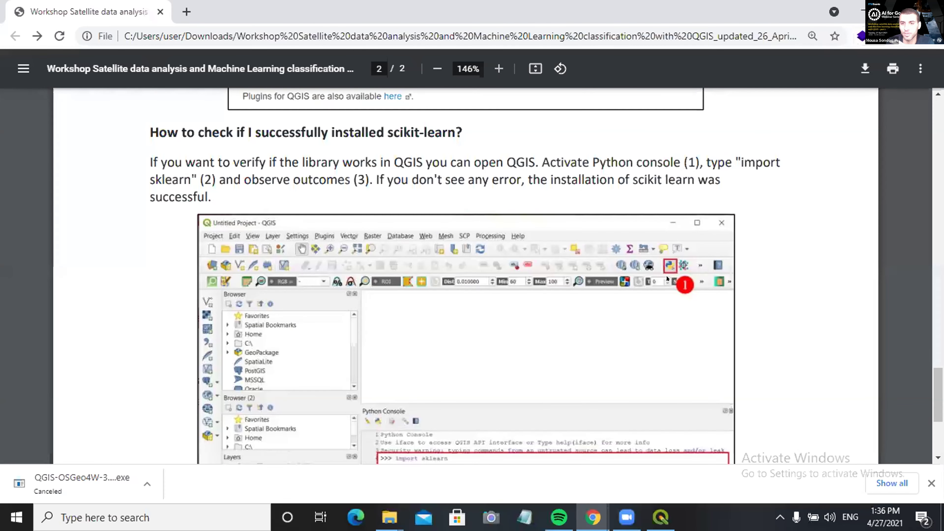
click(862, 5)
click(768, 69)
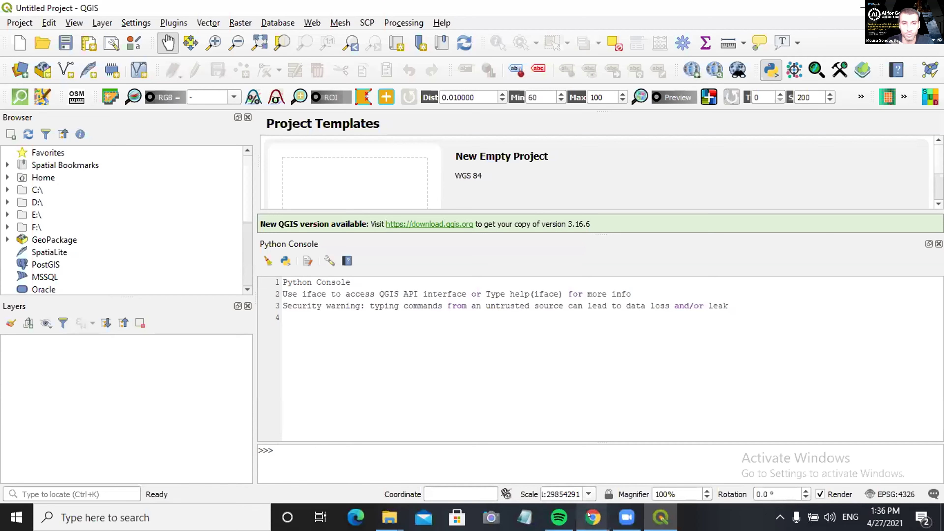
Step: Go back to the preparation document and examine the illustrated import sklearn command and its expected console outcome
mouse_move(588, 514)
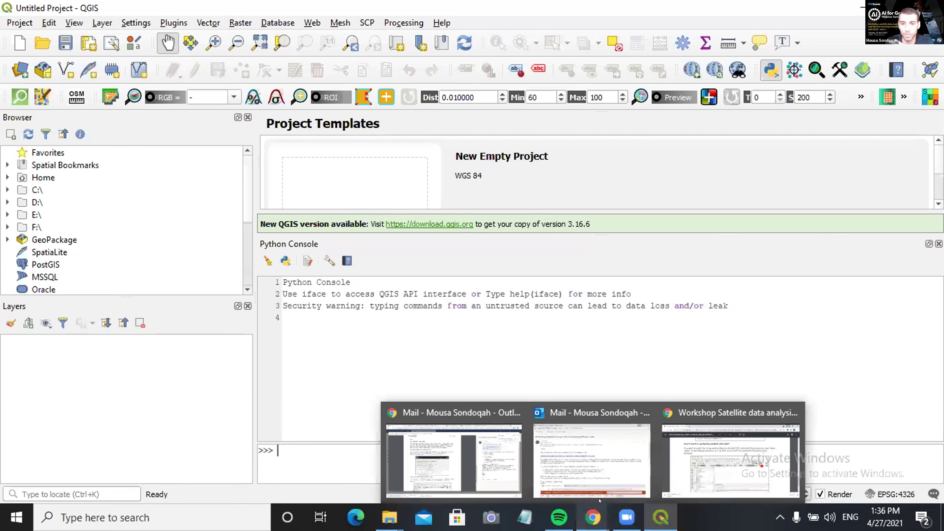
click(700, 447)
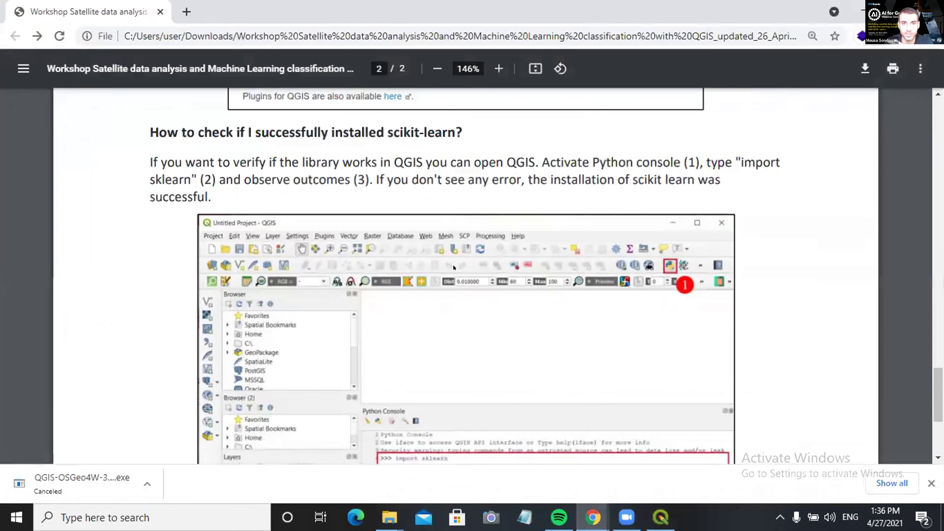
scroll(453, 267, down, 5)
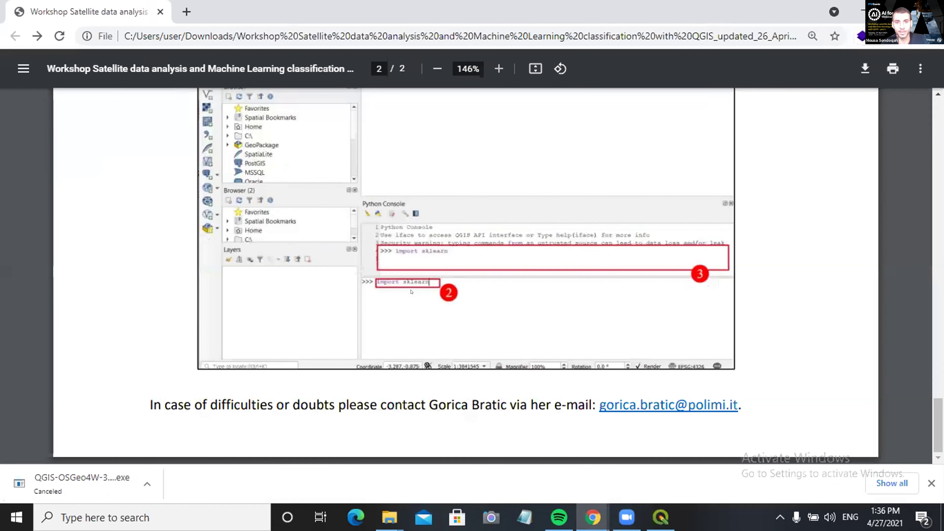
ctrl+scroll(412, 291, up, 5)
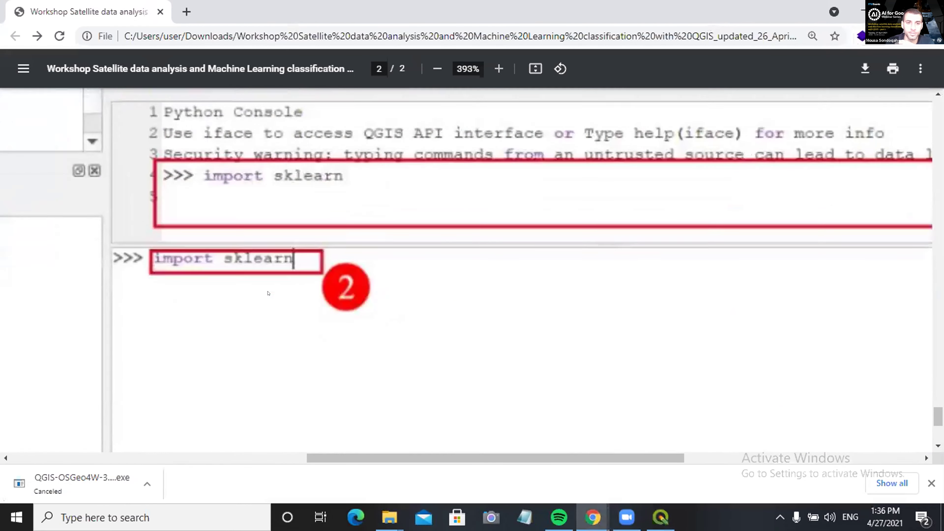
scroll(268, 294, down, 1)
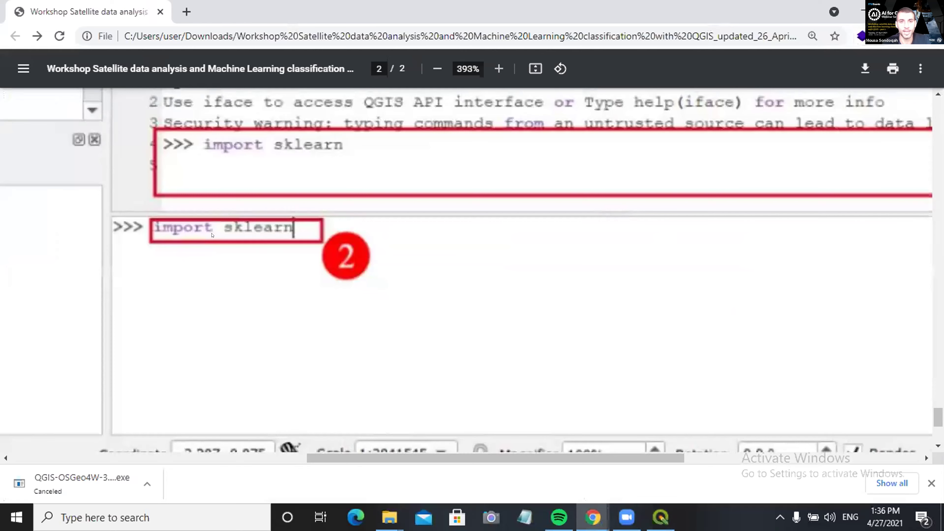
ctrl+scroll(212, 235, down, 4)
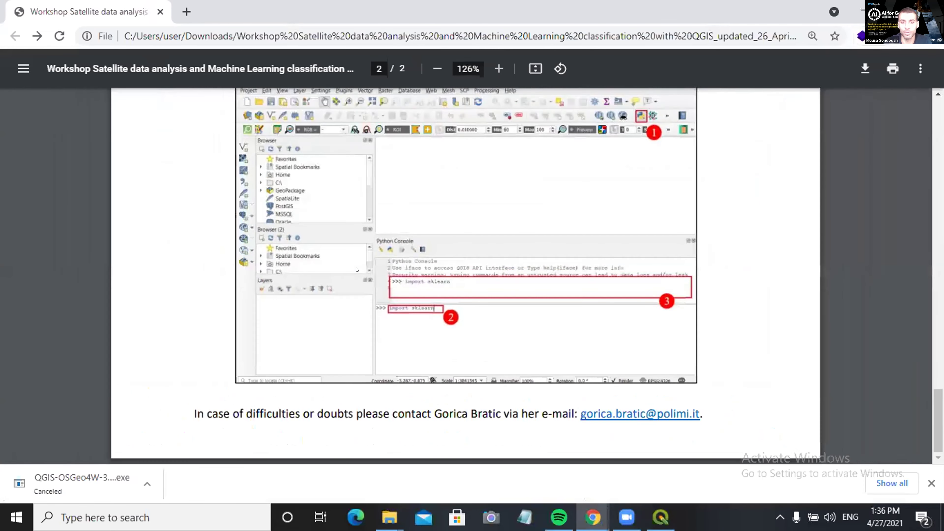
scroll(356, 269, up, 5)
ctrl+scroll(356, 269, down, 1)
scroll(367, 270, down, 4)
scroll(367, 269, down, 2)
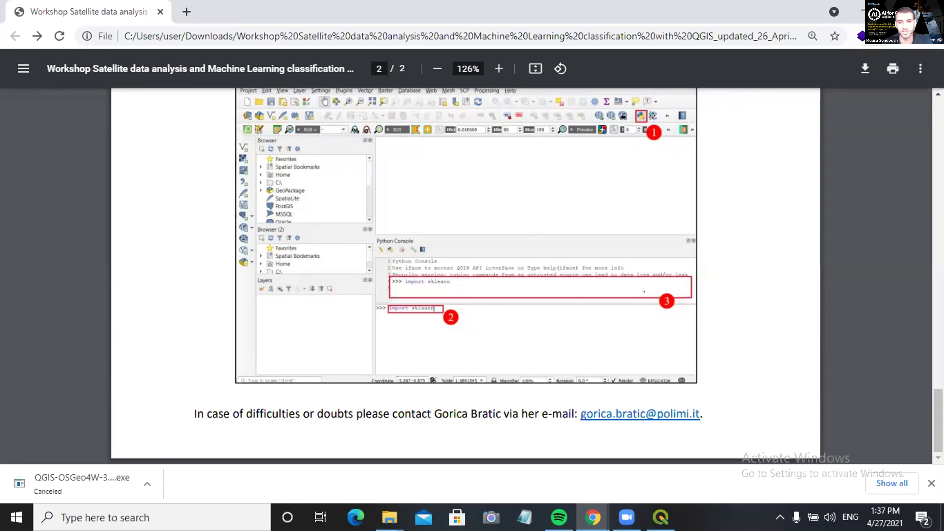
Step: Switch to QGIS, run import sklearn in the Python Console and highlight the executed command
key(alt+Tab)
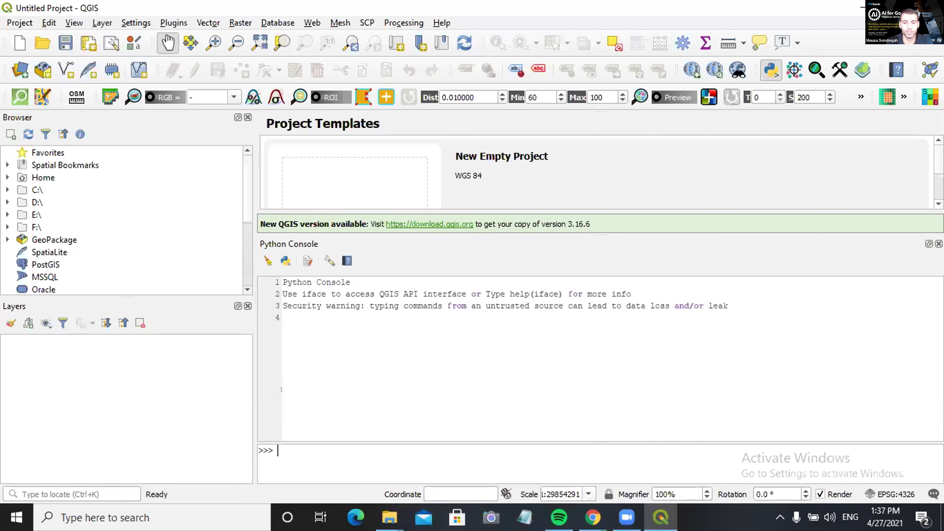
text(impo)
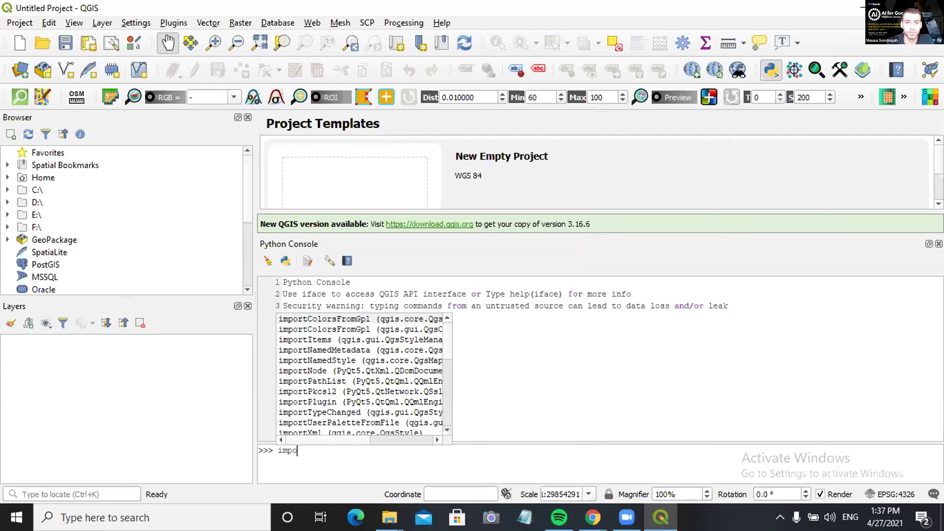
text(rt sklearn)
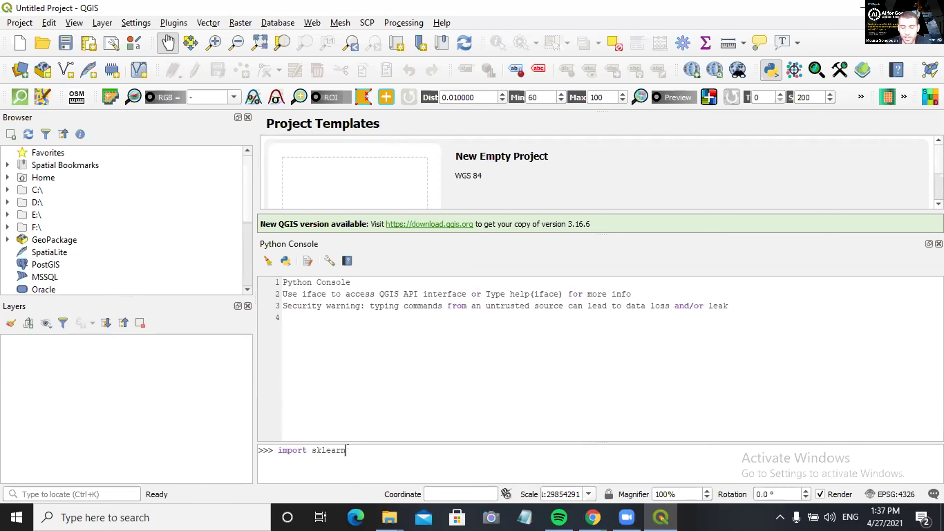
key(Return)
drag(371, 317, 293, 305)
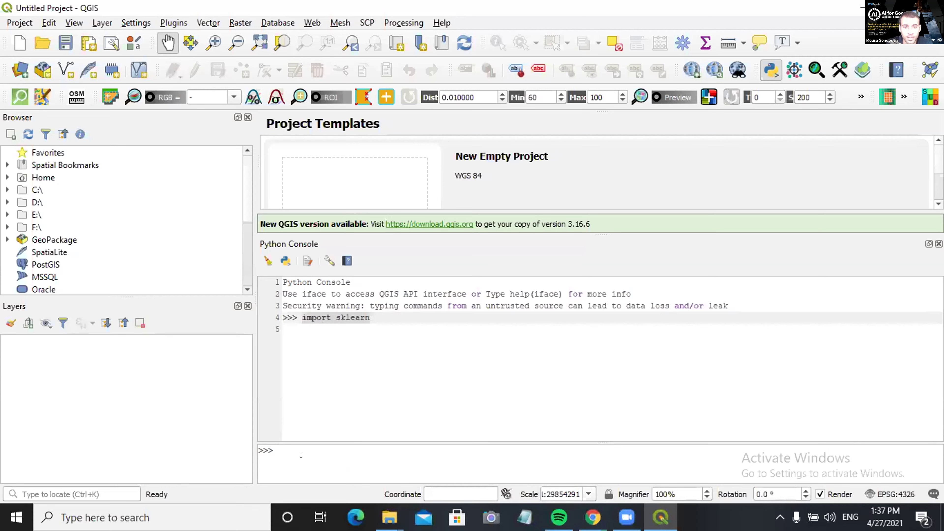
Step: Run import idk in the Python Console as a missing-module comparison and highlight its output
click(292, 447)
text(im)
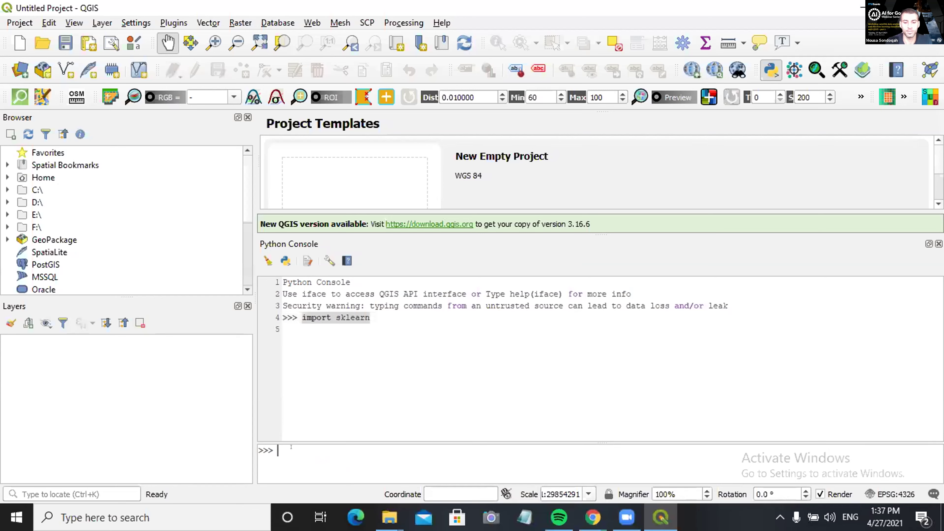
text(po)
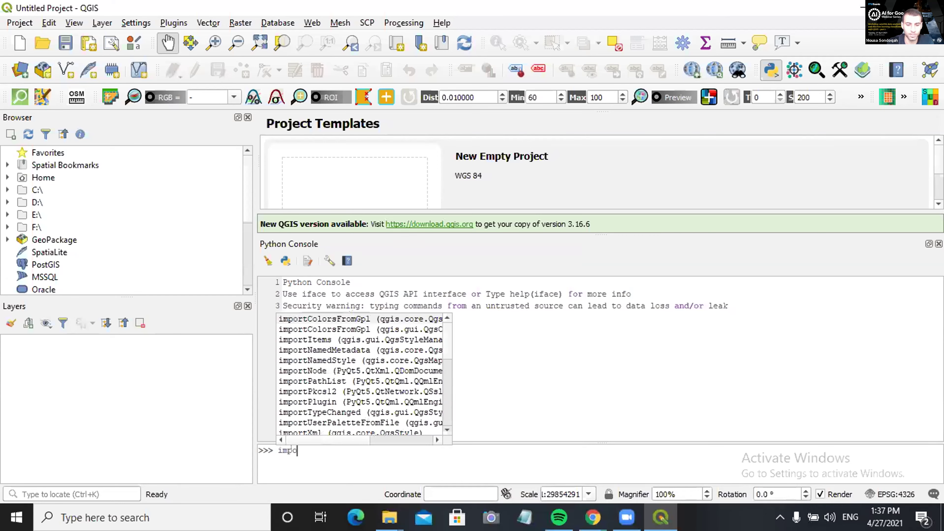
text(rt idk)
key(Return)
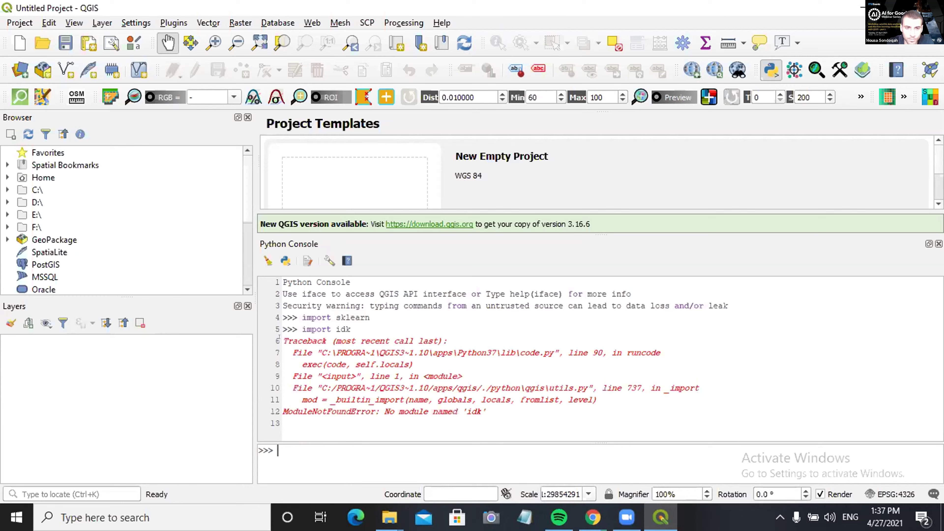
drag(278, 335, 479, 412)
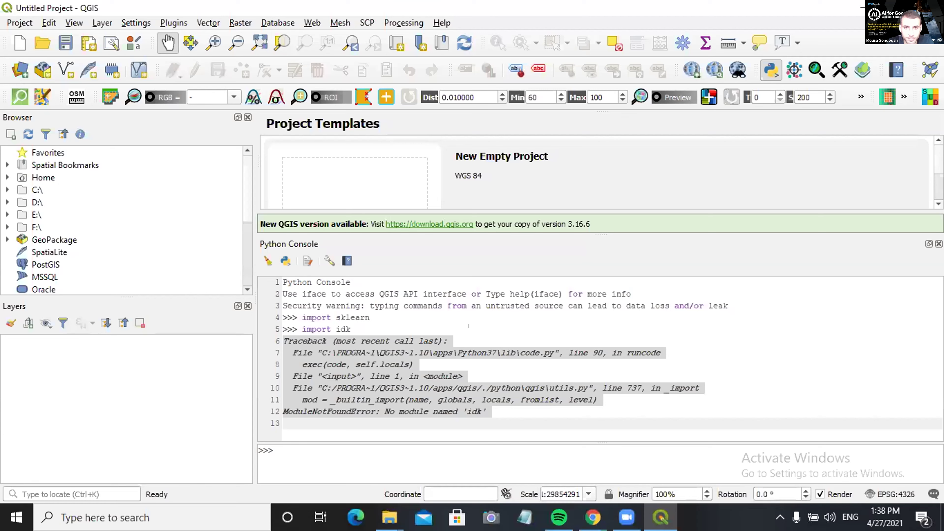
click(475, 335)
Step: Run import sklearn again in the Python Console to compare it with the missing-module import
click(305, 455)
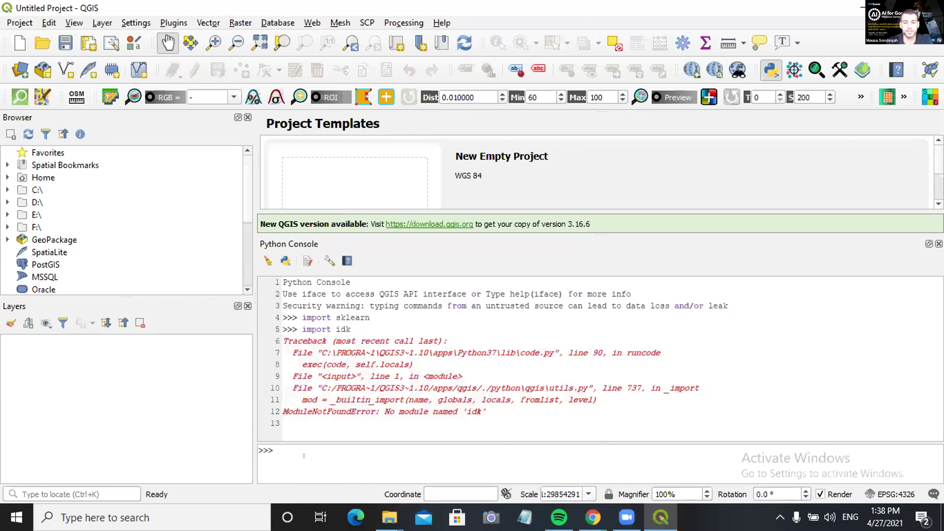
text(import )
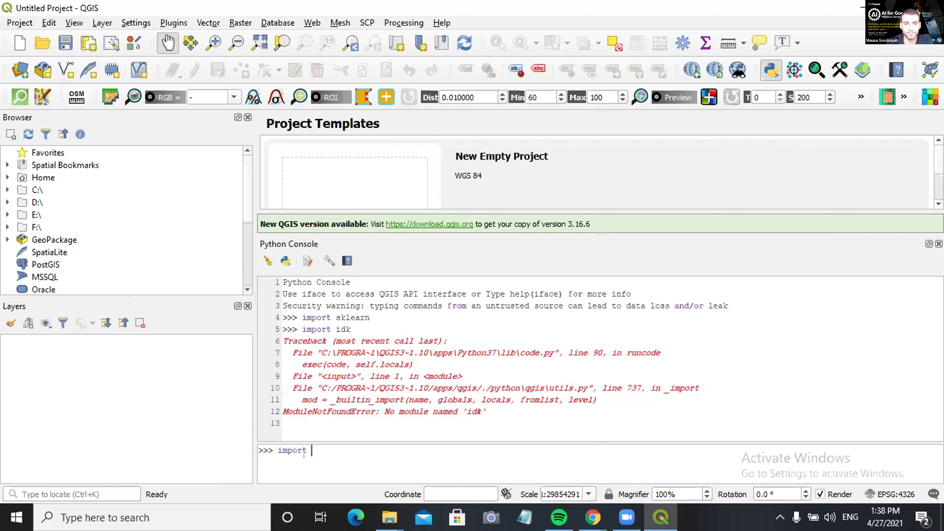
text(sklearn)
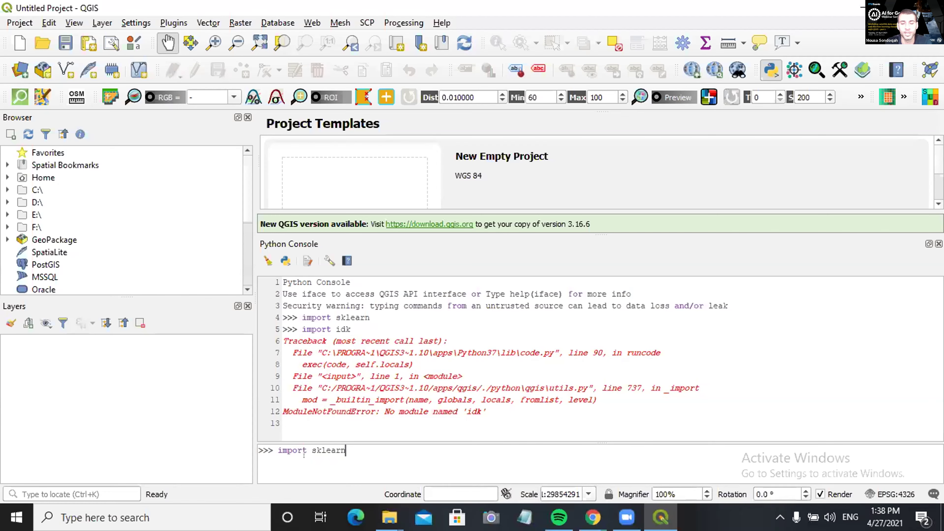
key(Return)
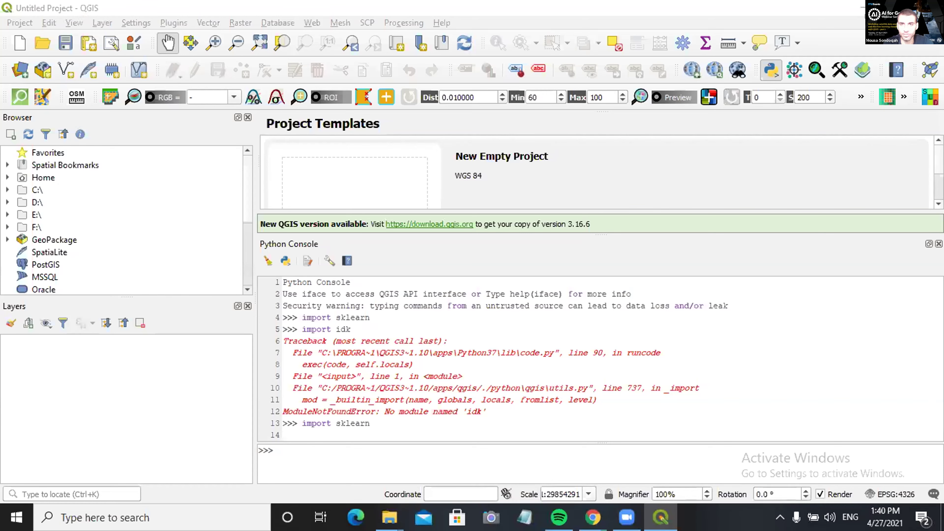
Step: Clear the Python Console output, then close and reopen the console
click(268, 260)
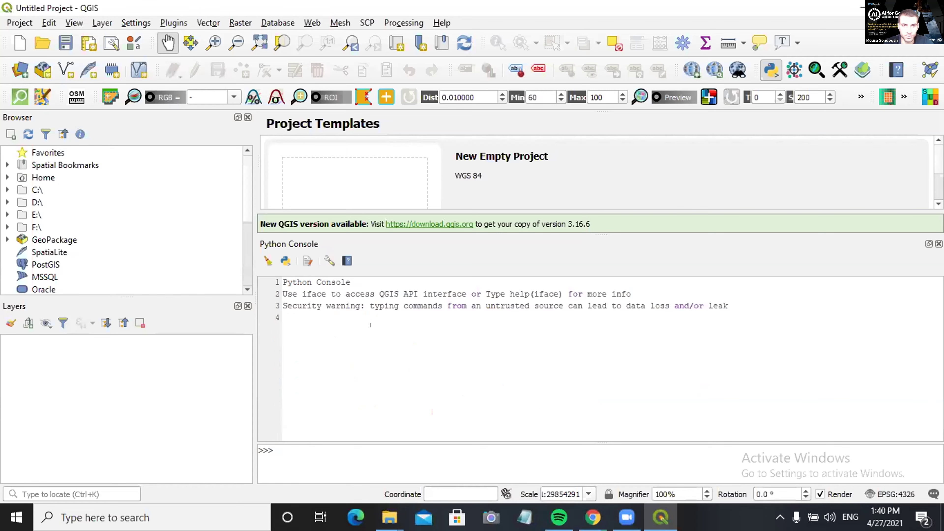
click(939, 244)
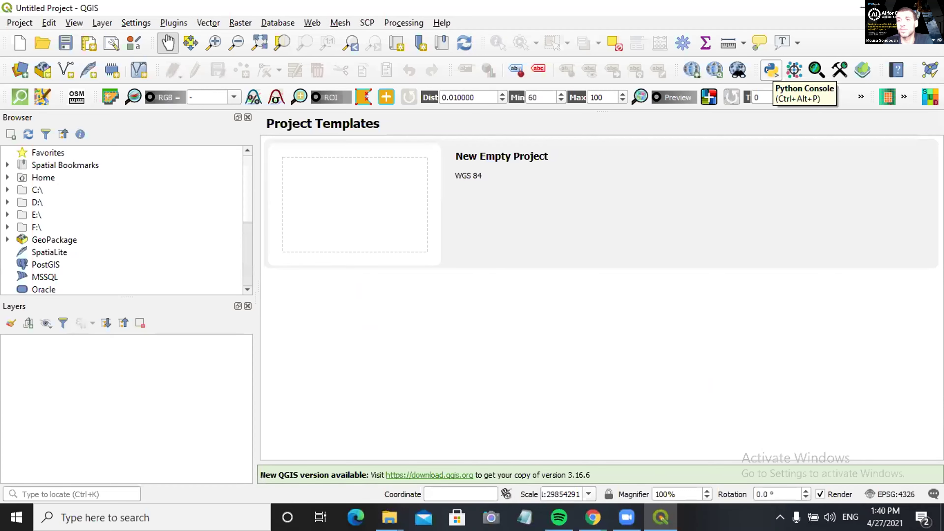
click(767, 70)
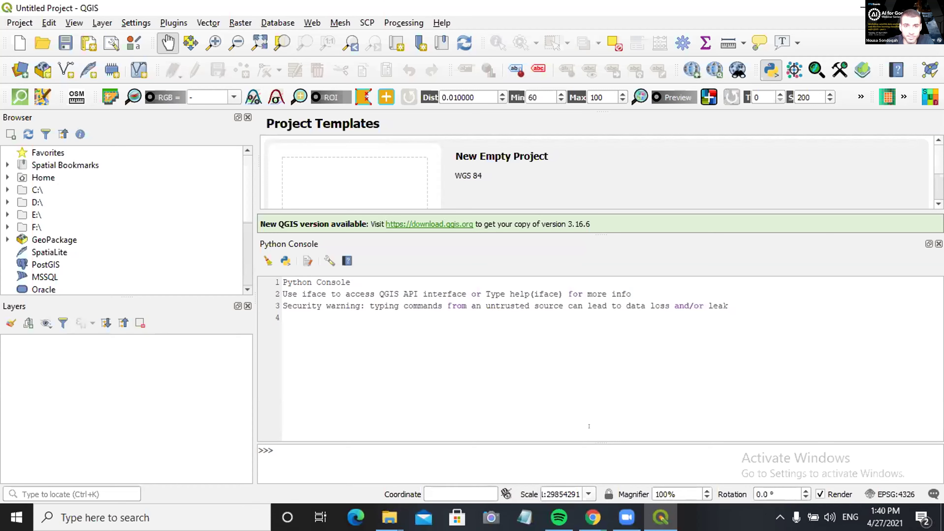
Step: Enter import sklearn in the cleared Python Console, highlight the command and execute it
text(import sklearn)
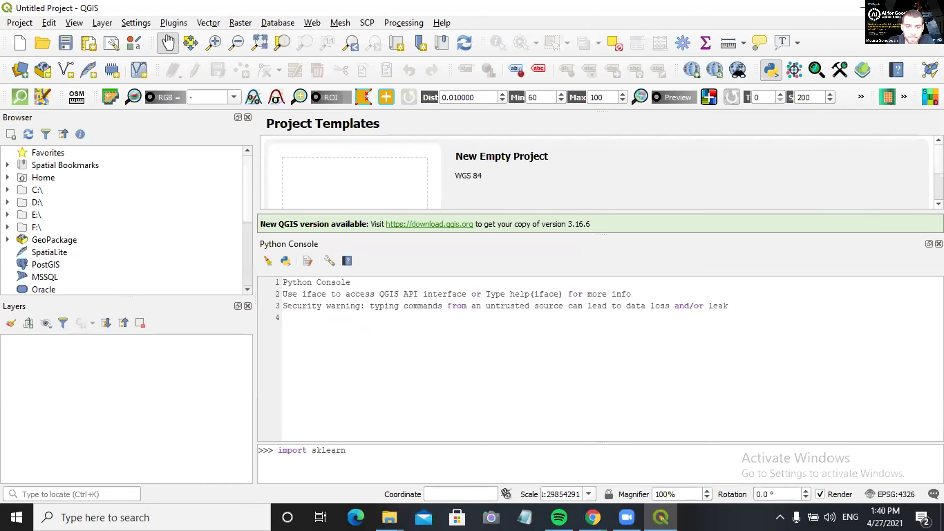
drag(350, 450, 277, 448)
click(349, 446)
key(Return)
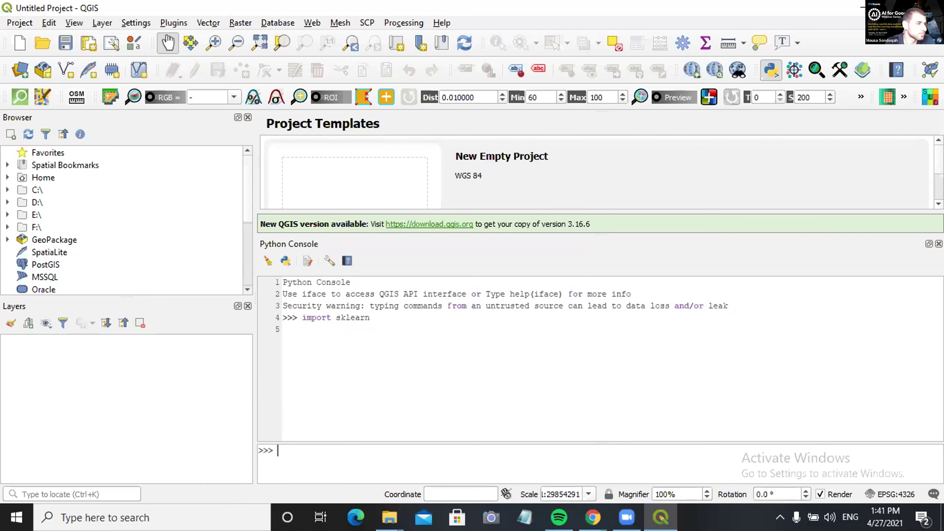
Step: Switch to the preparation document in Chrome and review the scikit-learn installation commands, highlighting the For Linux heading
mouse_move(598, 514)
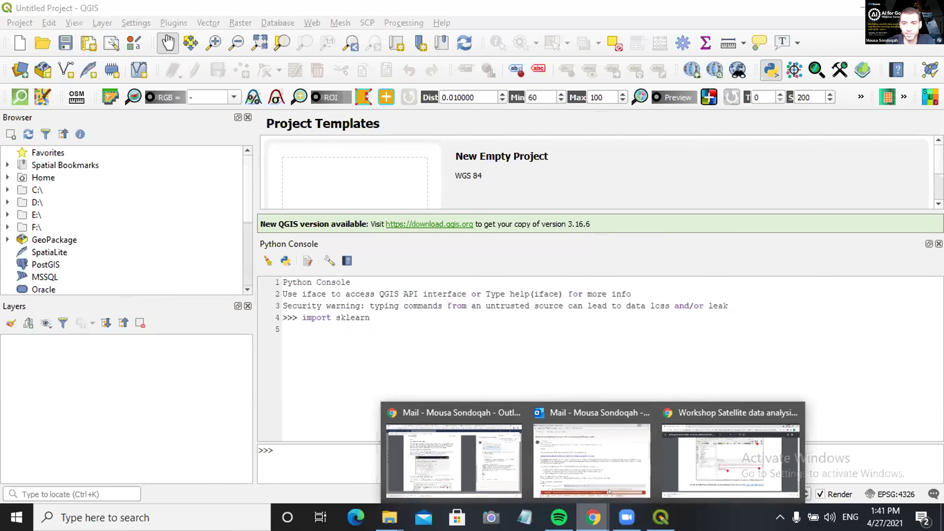
click(730, 458)
scroll(497, 279, up, 20)
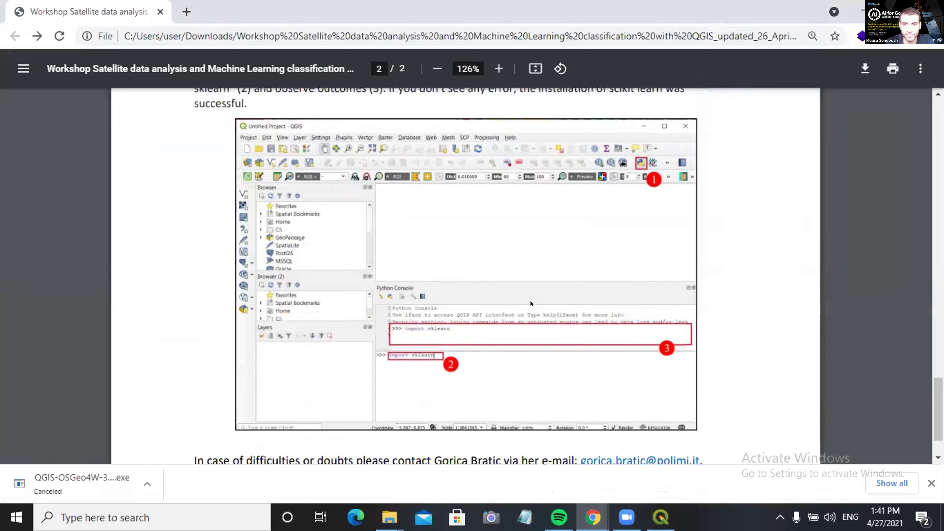
scroll(522, 301, down, 10)
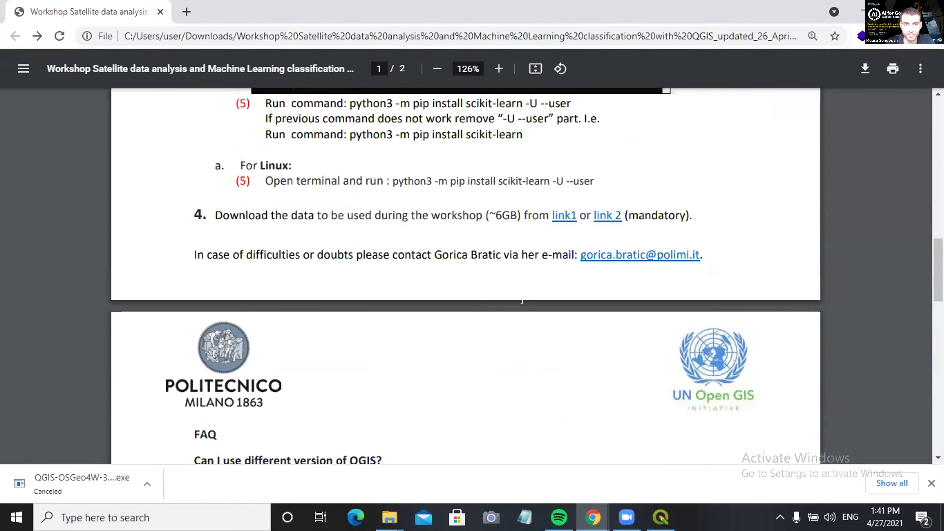
scroll(290, 293, up, 3)
drag(290, 292, 240, 304)
scroll(610, 447, up, 5)
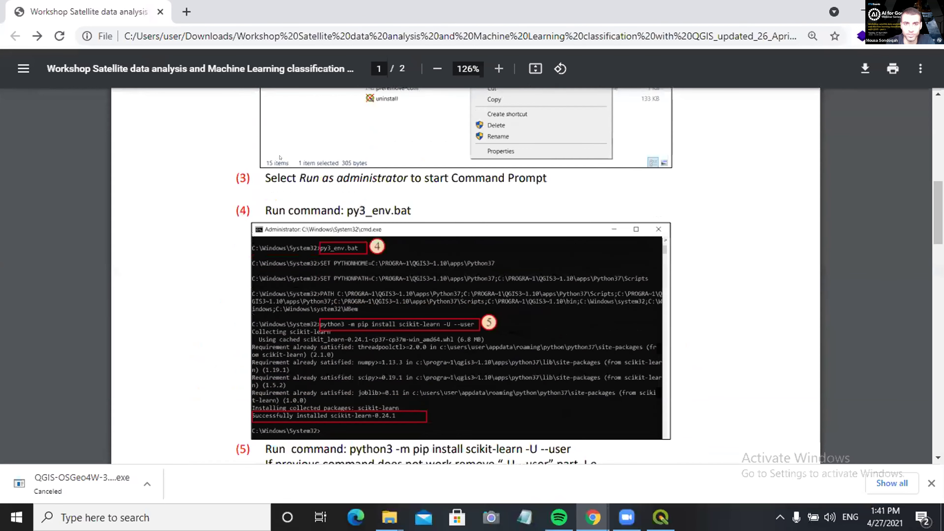
scroll(611, 446, down, 5)
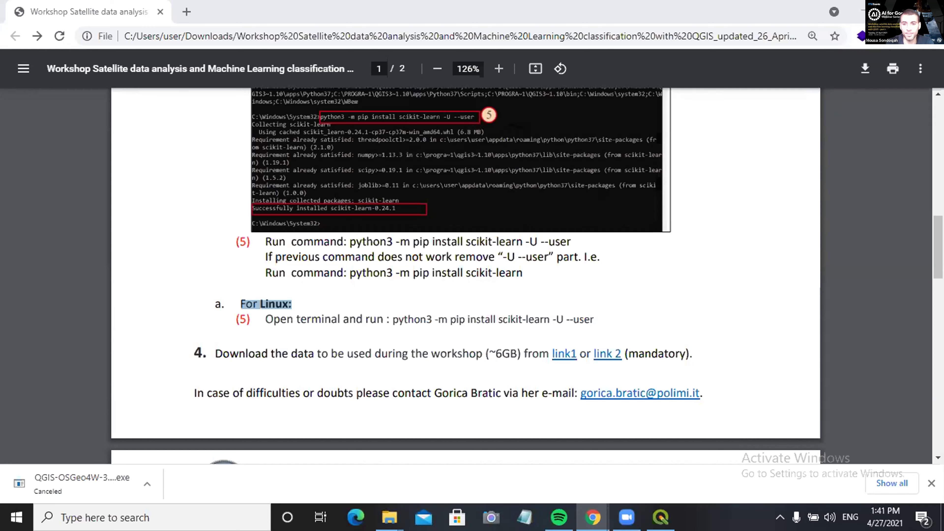
Step: Switch to the QGIS 3.10 program folder in File Explorer and run OSGeo4W.bat as administrator
mouse_move(389, 517)
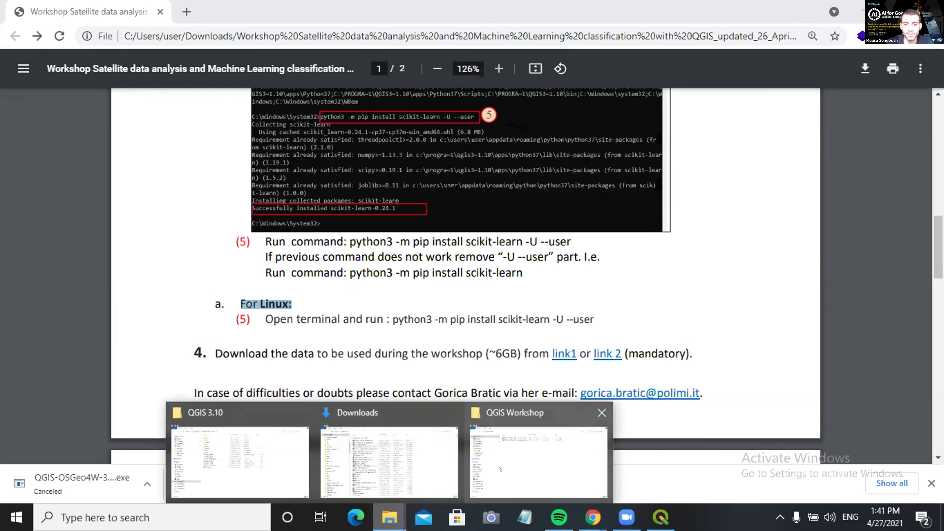
click(500, 469)
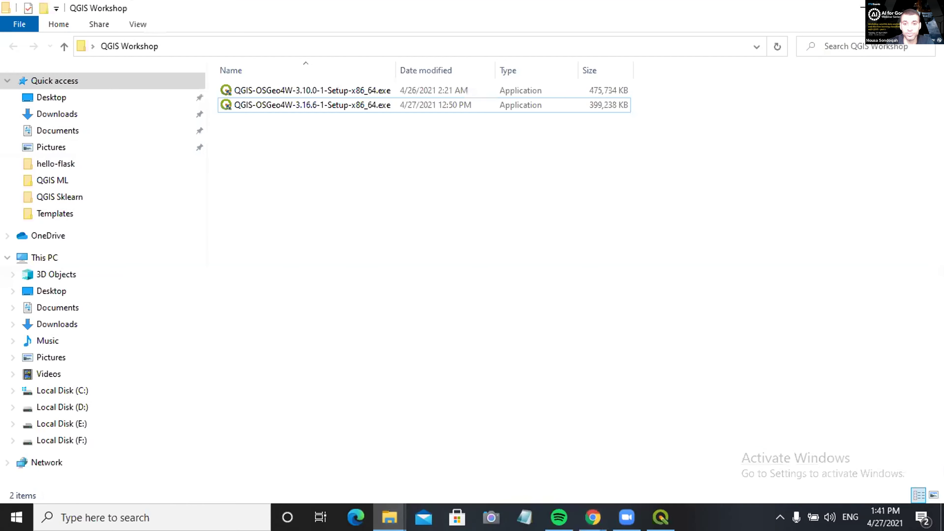
mouse_move(400, 502)
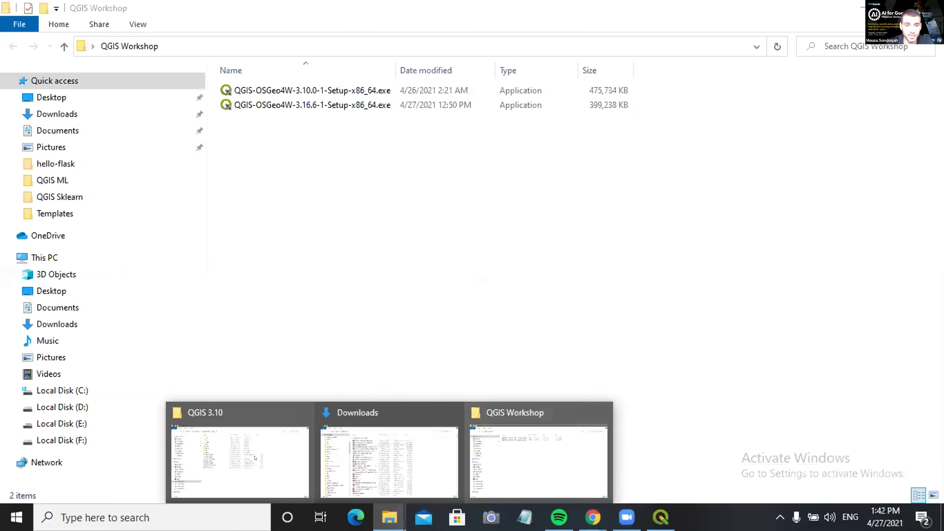
click(255, 456)
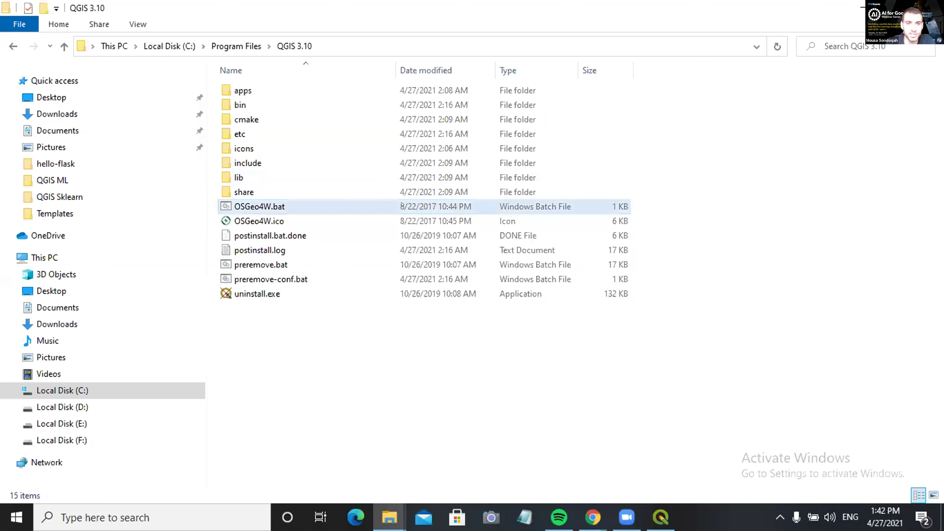
right_click(378, 203)
click(333, 203)
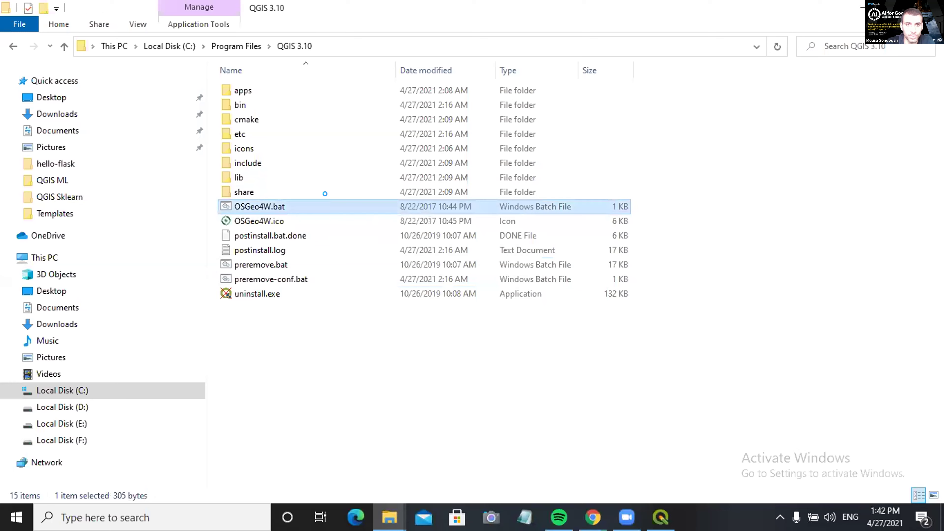
right_click(328, 205)
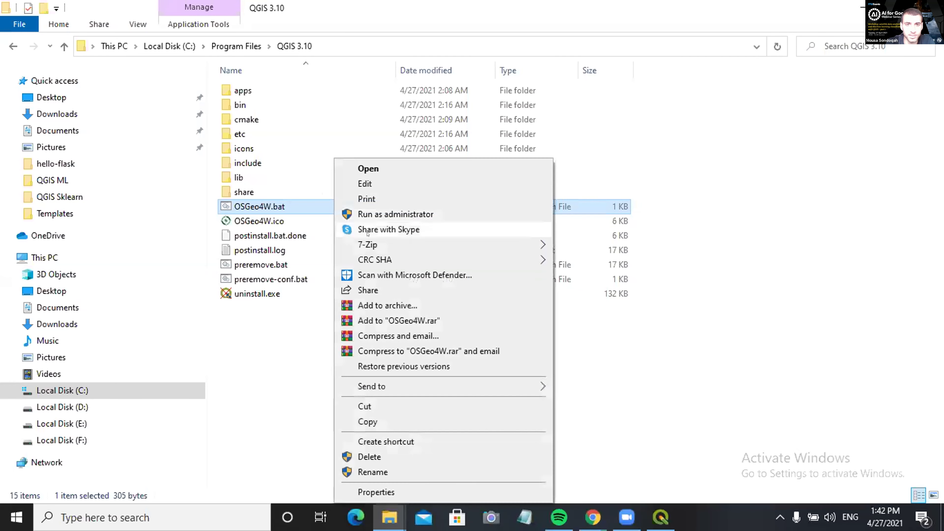
click(390, 214)
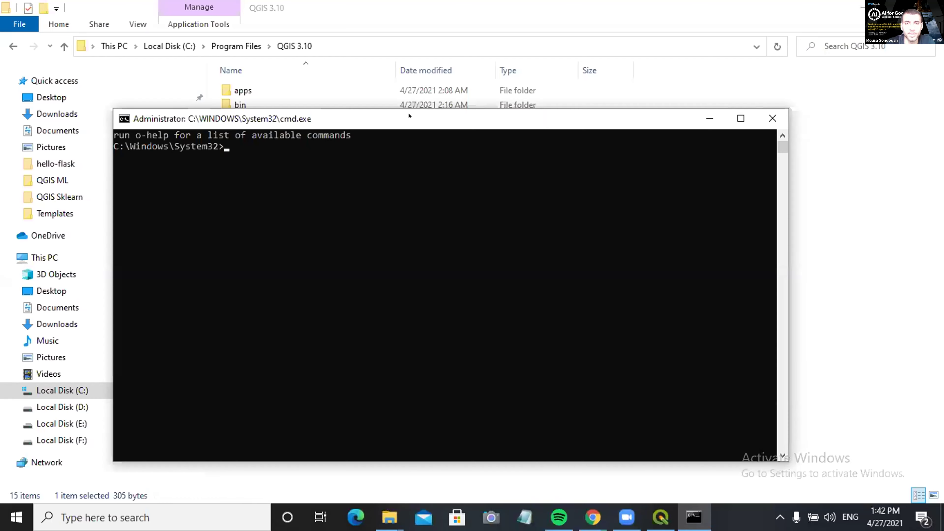
Step: Reposition the administrator Command Prompt window, highlight its C:\Windows\System32> prompt and keep the window in front
drag(409, 123, 501, 113)
click(324, 138)
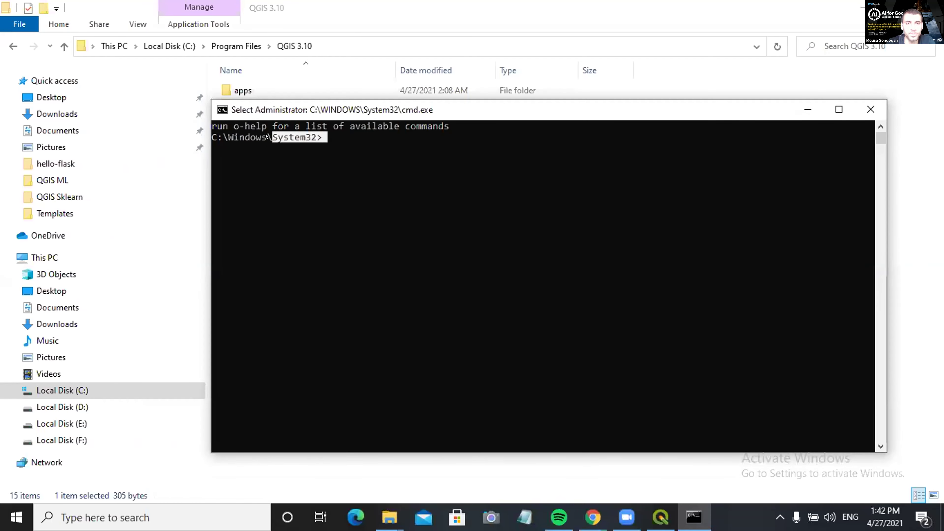
click(55, 164)
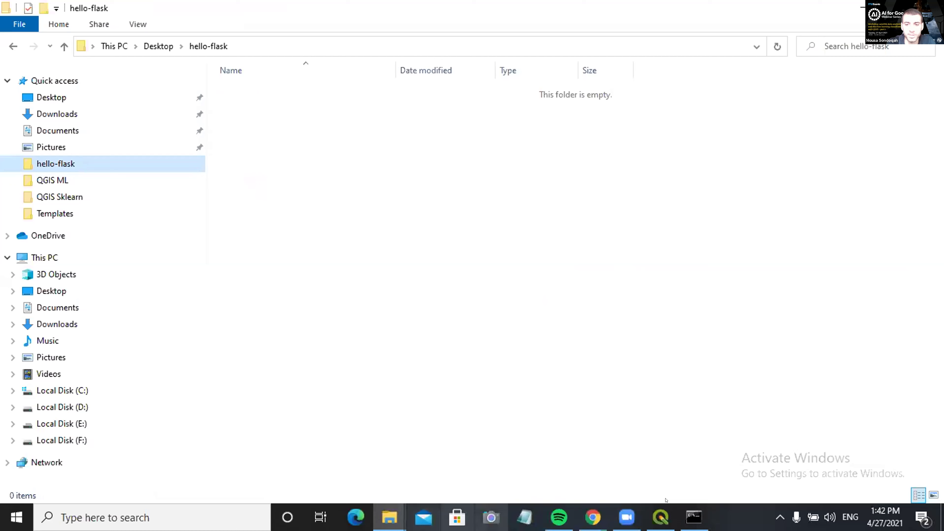
click(694, 517)
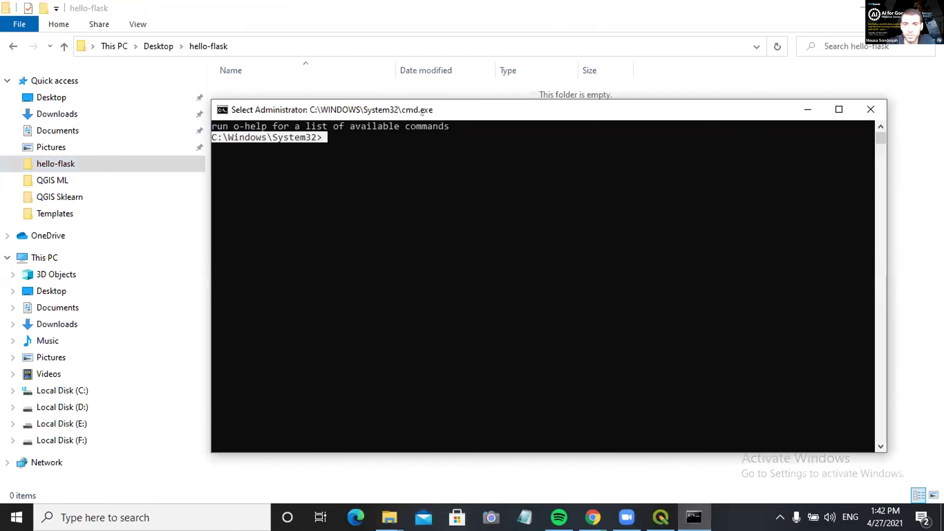